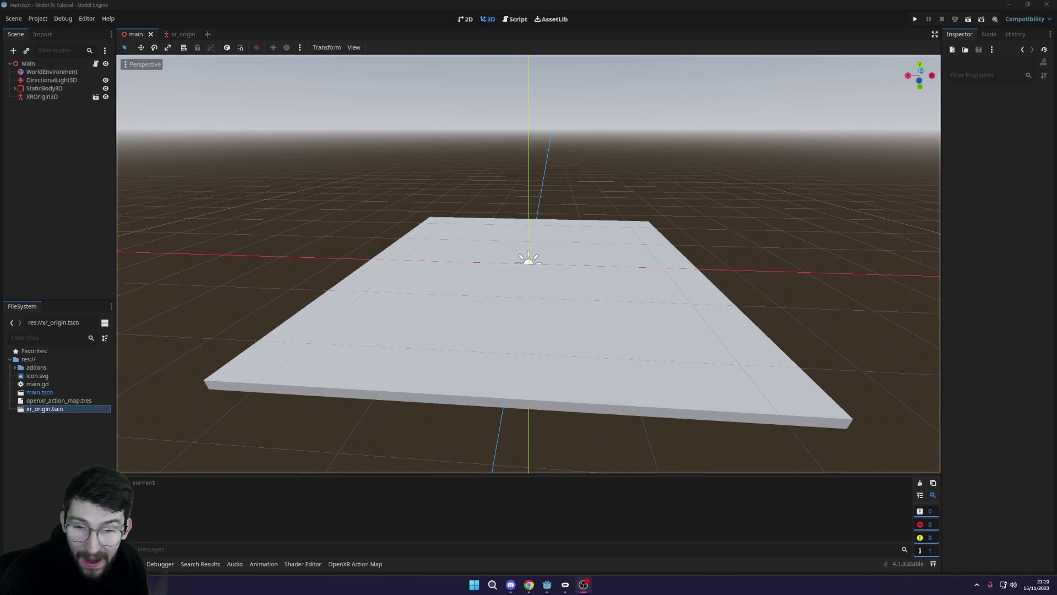
- Expand the addons folder in the FileSystem dock and select the godot-xr-tools folder
{"action": "left_click", "coordinate": [155, 5]}
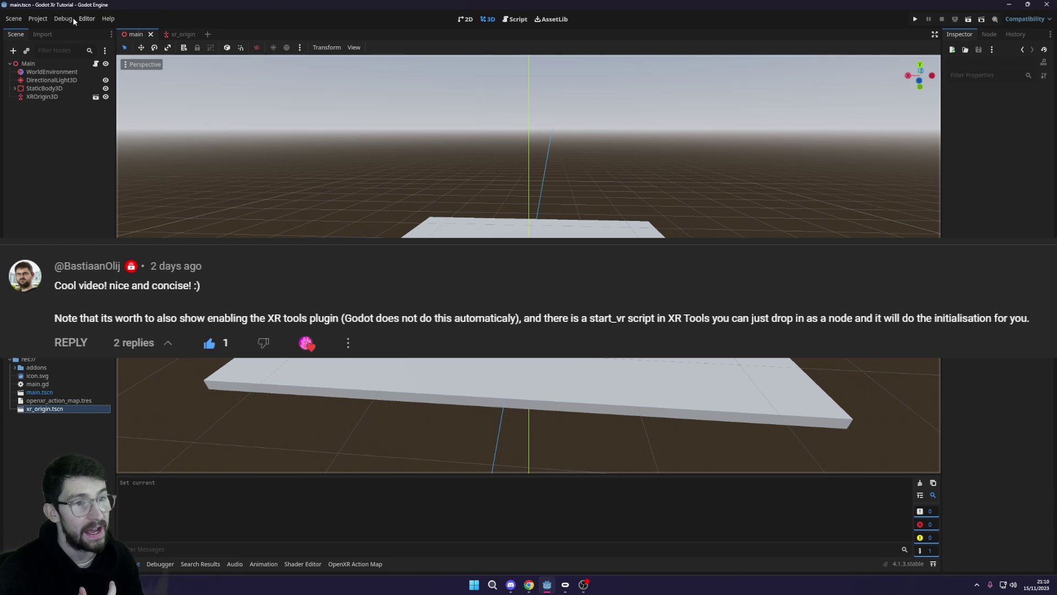
{"action": "left_click", "coordinate": [15, 367]}
{"action": "left_click", "coordinate": [49, 375]}
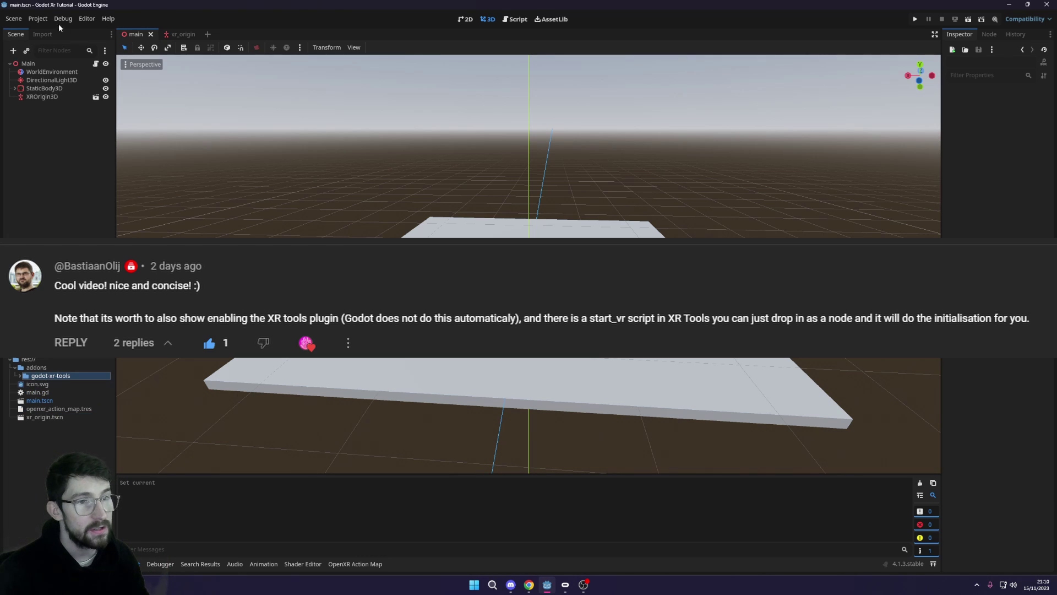
- Enable the Godot XR Tools 4.2.1 plugin under Project Settings > Plugins and close the window
{"action": "left_click", "coordinate": [38, 19]}
{"action": "left_click", "coordinate": [160, 32]}
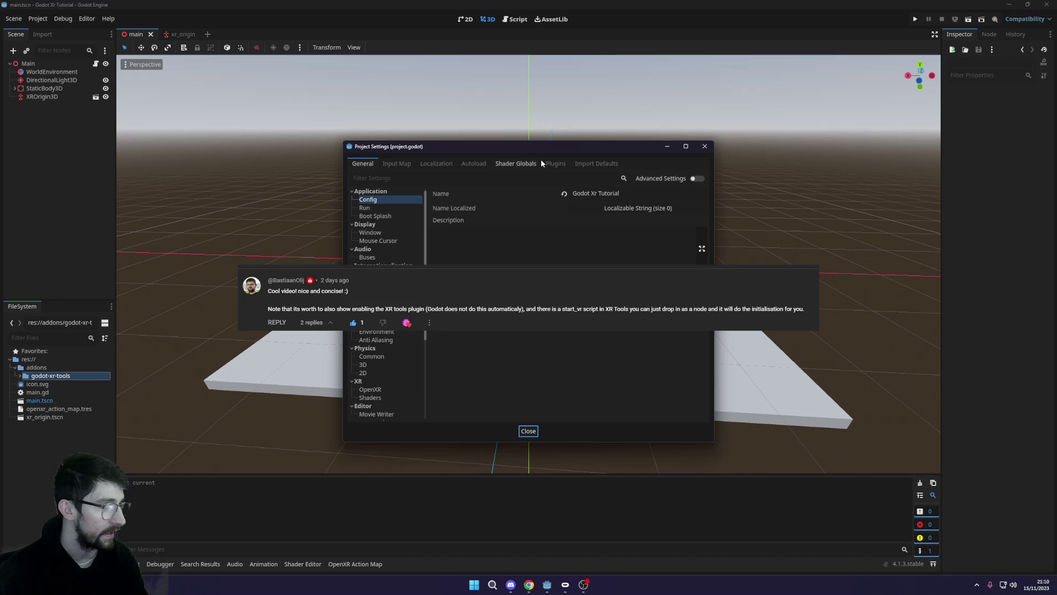
{"action": "left_click", "coordinate": [555, 165]}
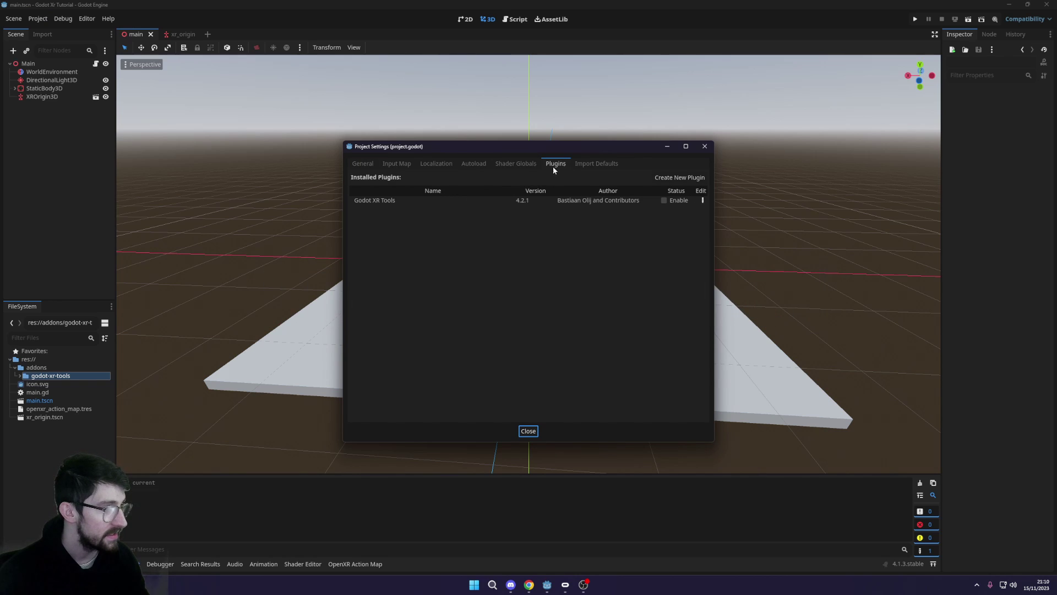
{"action": "left_click_drag", "start_coordinate": [430, 146], "coordinate": [402, 116]}
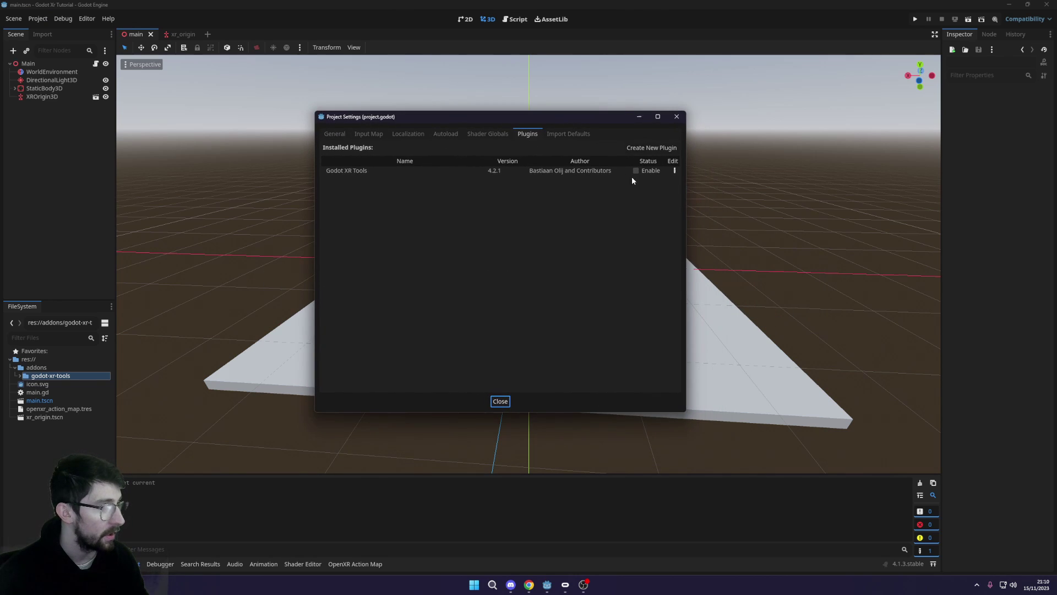
{"action": "left_click", "coordinate": [515, 173]}
{"action": "left_click", "coordinate": [402, 170]}
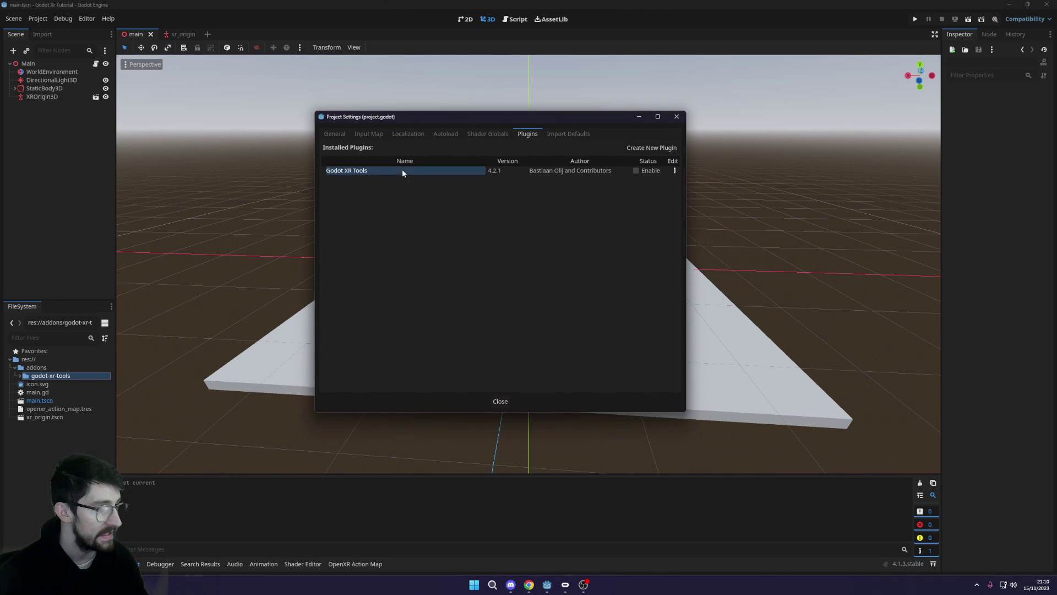
{"action": "left_click", "coordinate": [637, 171]}
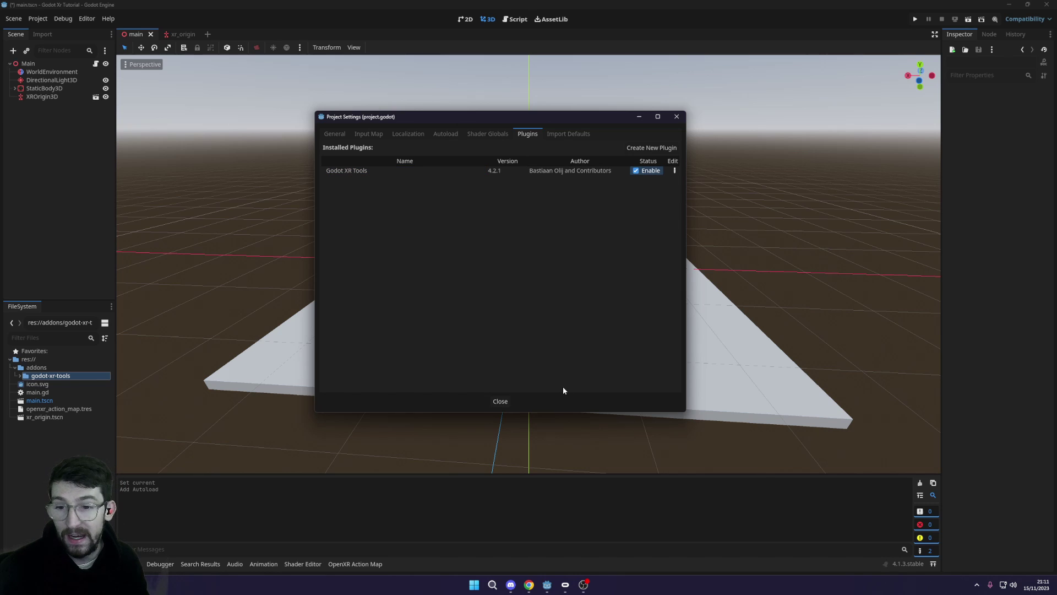
{"action": "left_click", "coordinate": [500, 401]}
{"action": "middle_click_drag", "start_coordinate": [514, 313], "coordinate": [529, 259]}
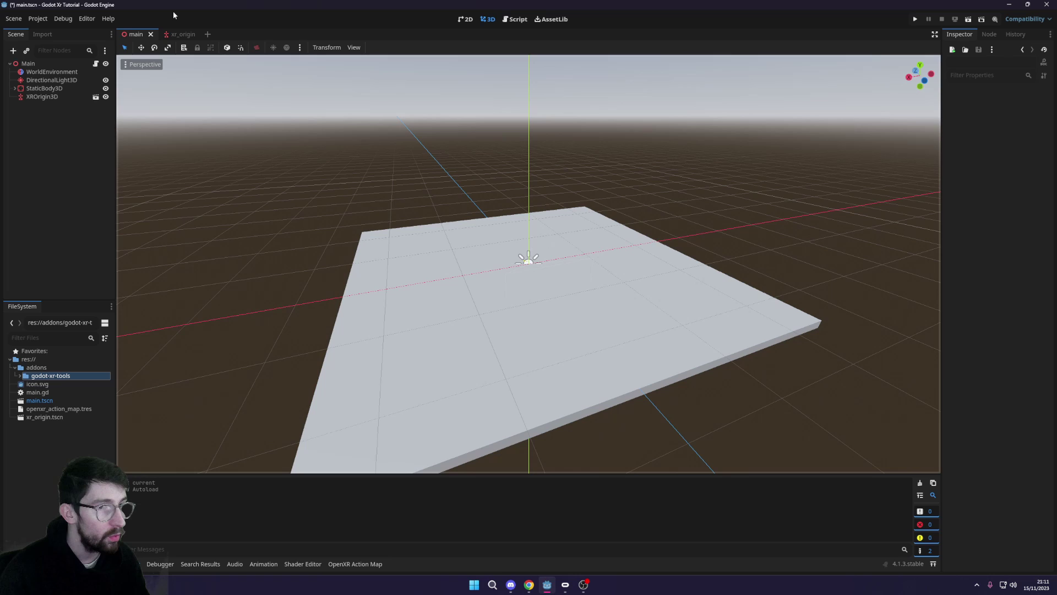
- Switch to the xr_origin scene and select the LeftHand node
{"action": "left_click", "coordinate": [179, 34]}
{"action": "left_click", "coordinate": [52, 81]}
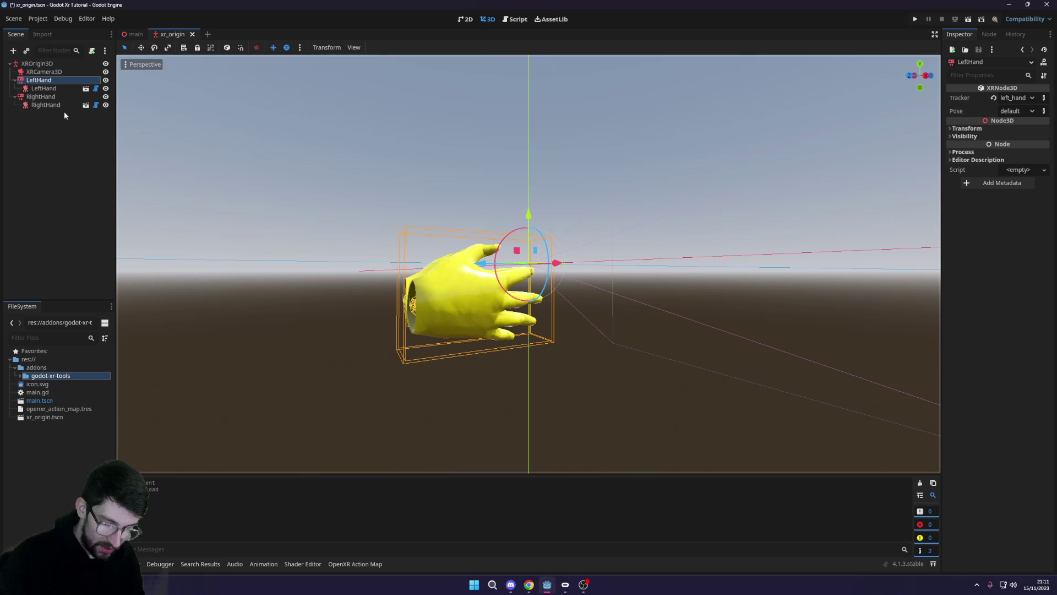
{"action": "key", "text": "ctrl+shift+a"}
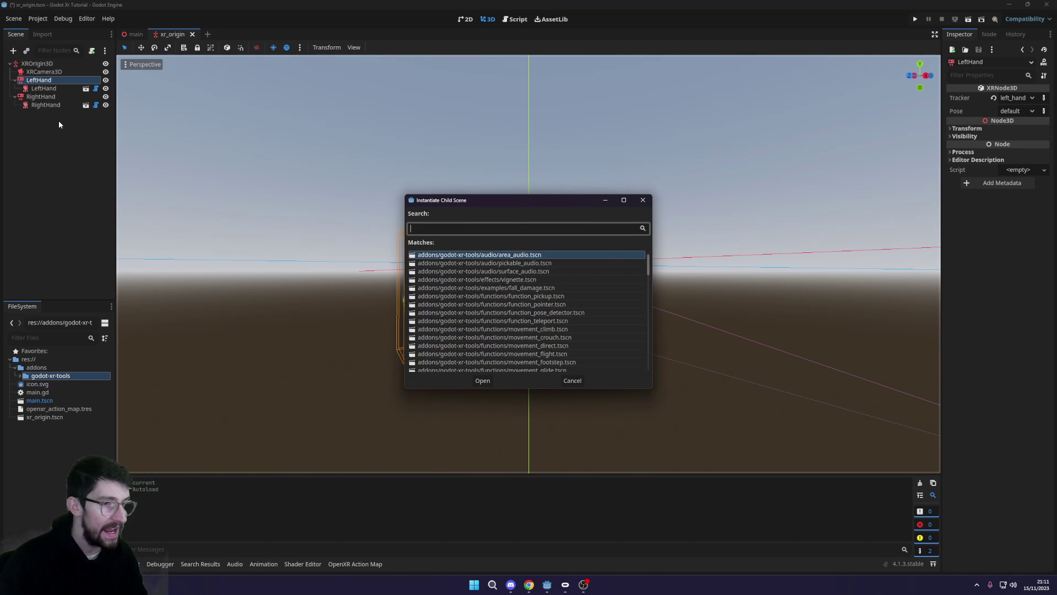
{"action": "left_click_drag", "start_coordinate": [493, 207], "coordinate": [485, 210]}
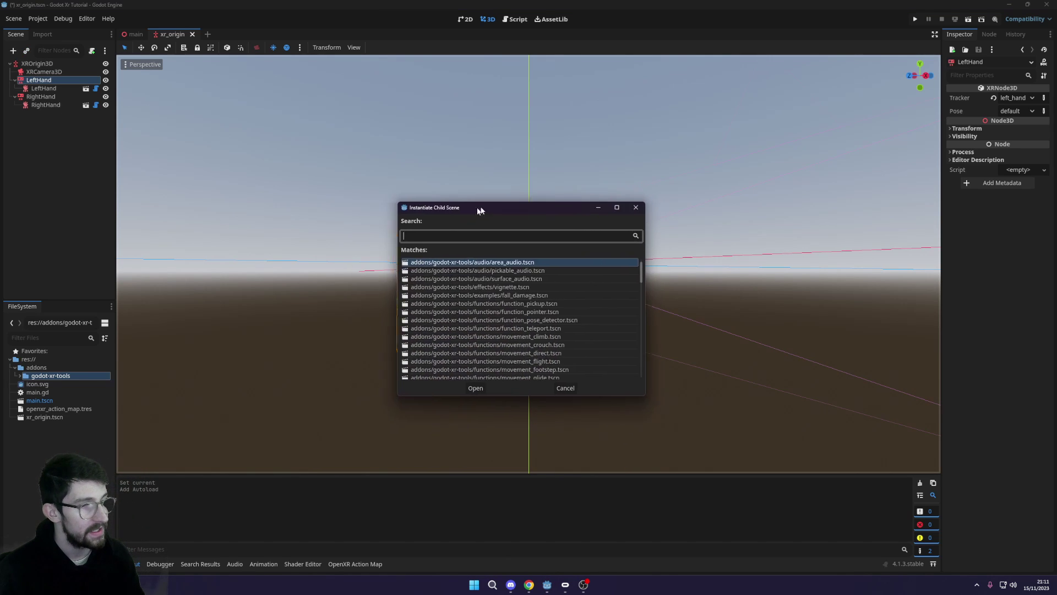
{"action": "left_click", "coordinate": [636, 205]}
- Instantiate movement_direct.tscn as a child of LeftHand, found by searching 'movement'
{"action": "right_click", "coordinate": [34, 81]}
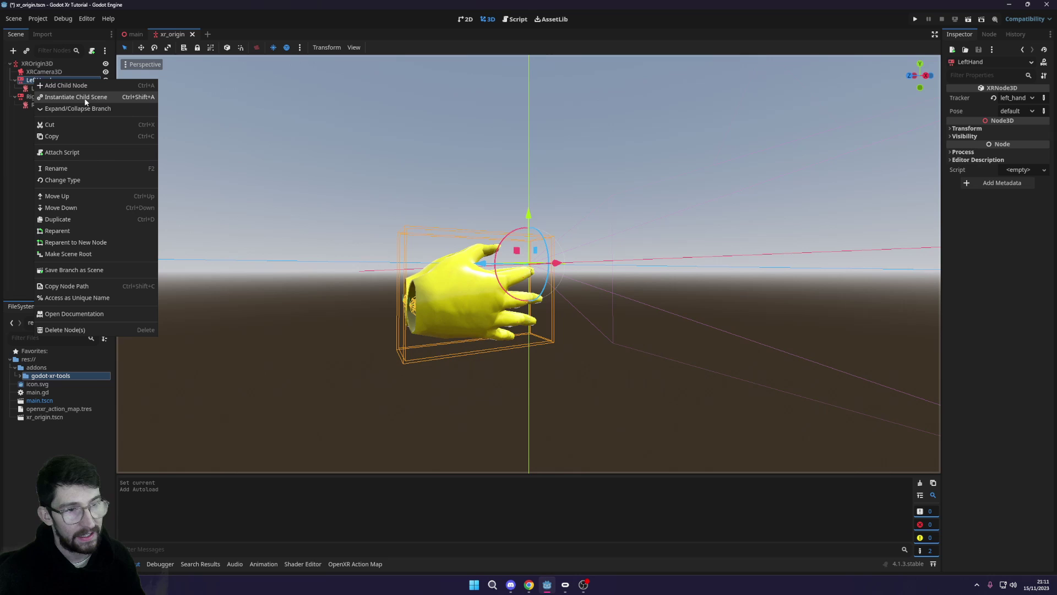
{"action": "left_click", "coordinate": [100, 103]}
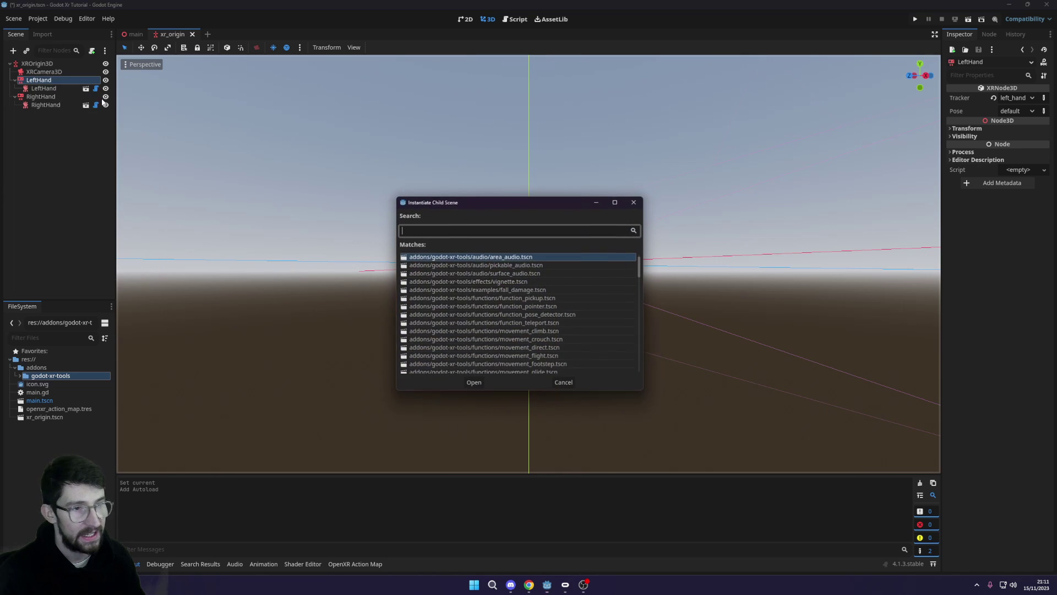
{"action": "type", "text": "movement"}
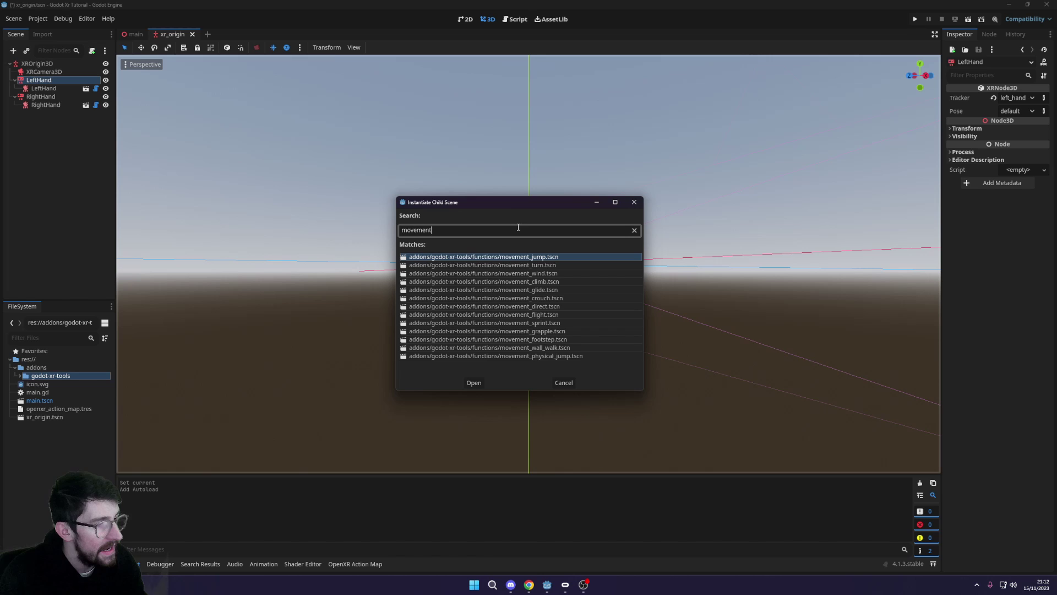
{"action": "left_click", "coordinate": [525, 308]}
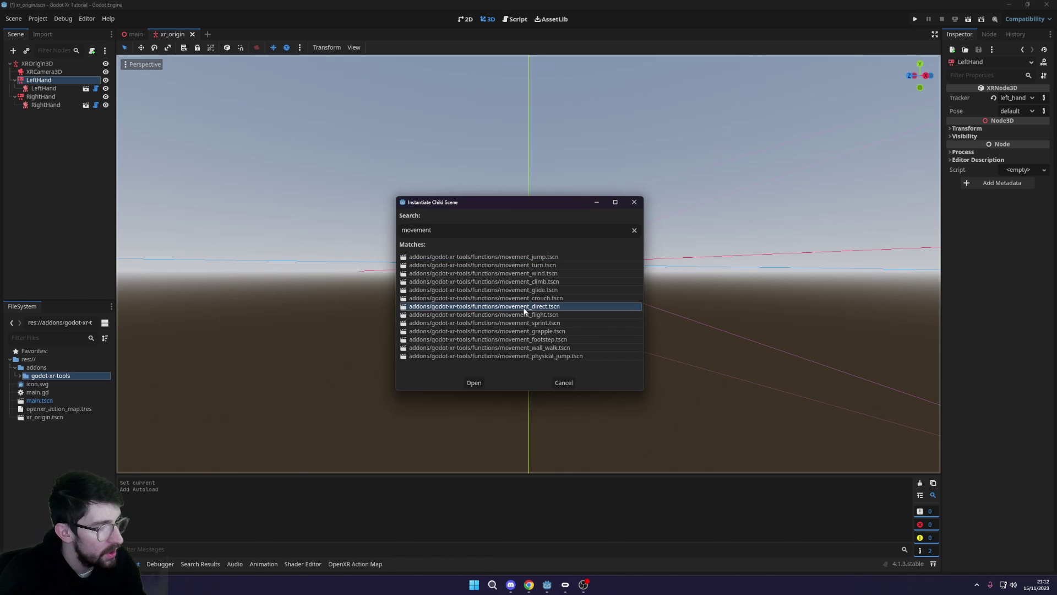
{"action": "double_click", "coordinate": [509, 306]}
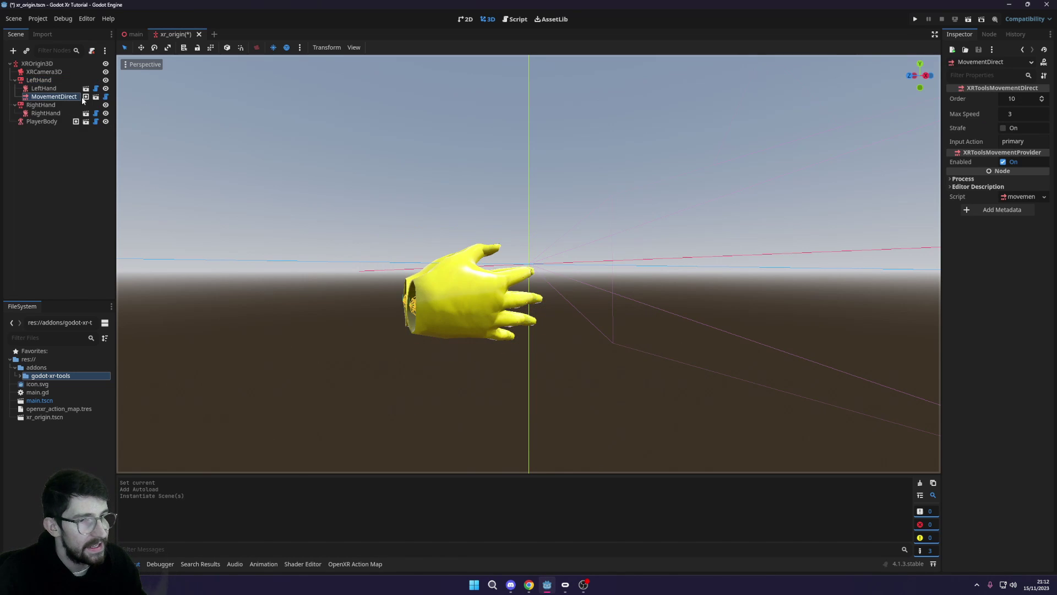
- Turn on Strafe for the LeftHand's MovementDirect node and save the xr_origin scene
{"action": "left_click", "coordinate": [38, 81]}
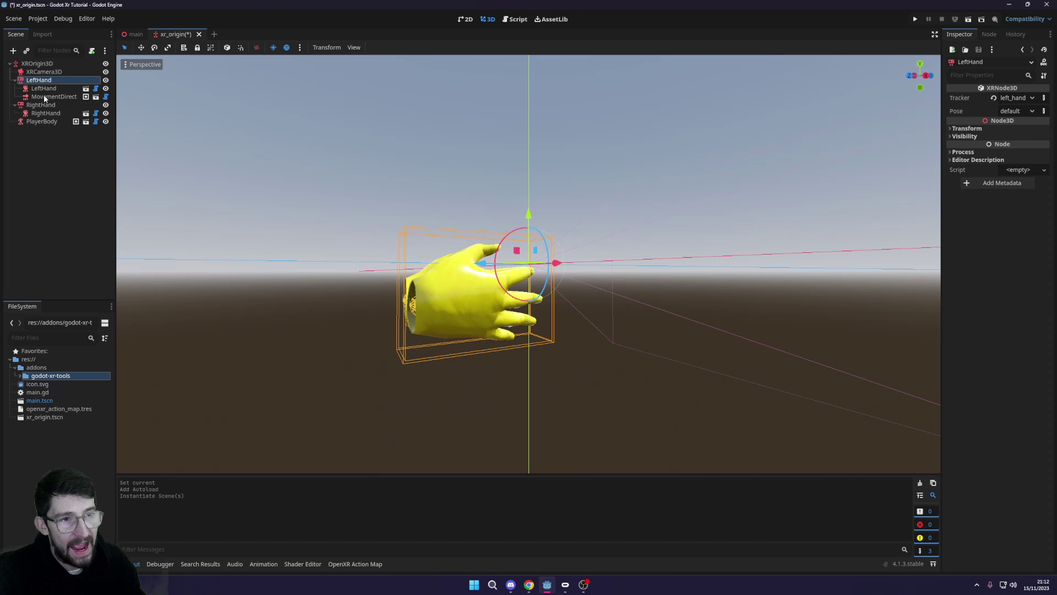
{"action": "left_click", "coordinate": [45, 97]}
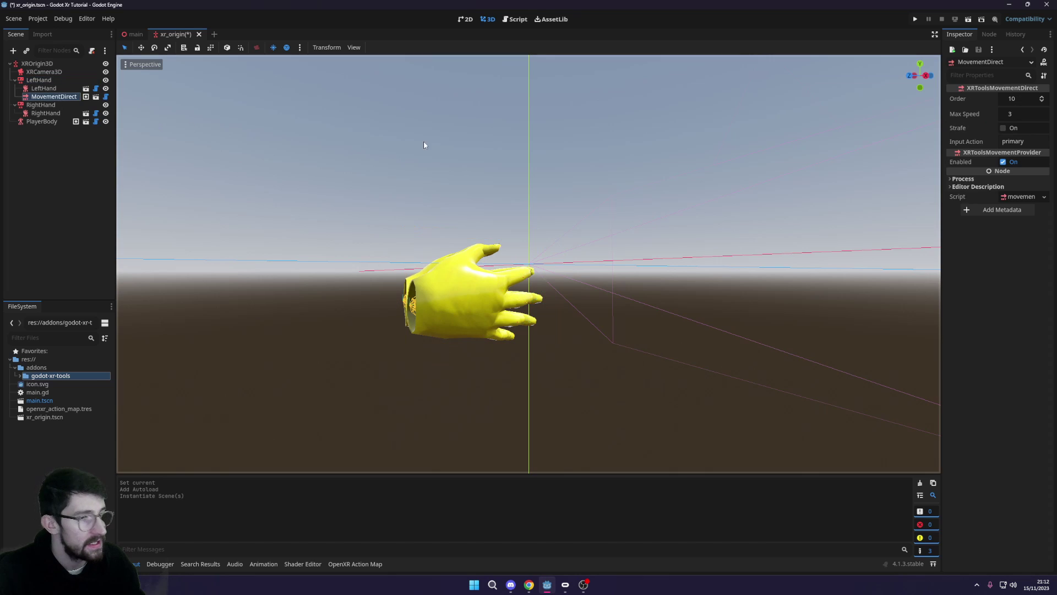
{"action": "left_click", "coordinate": [1003, 128]}
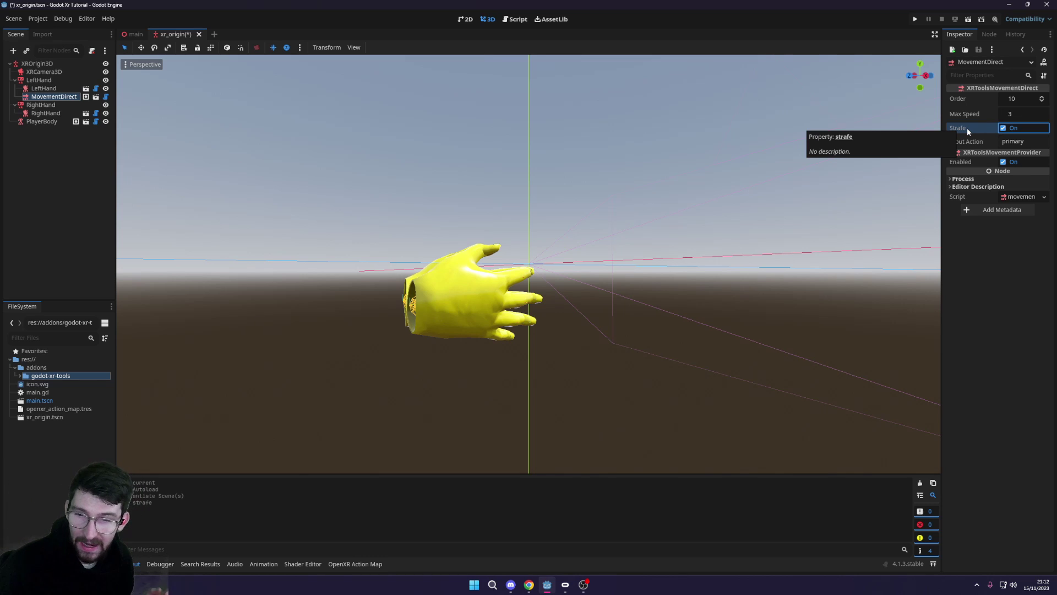
{"action": "left_click", "coordinate": [1004, 128]}
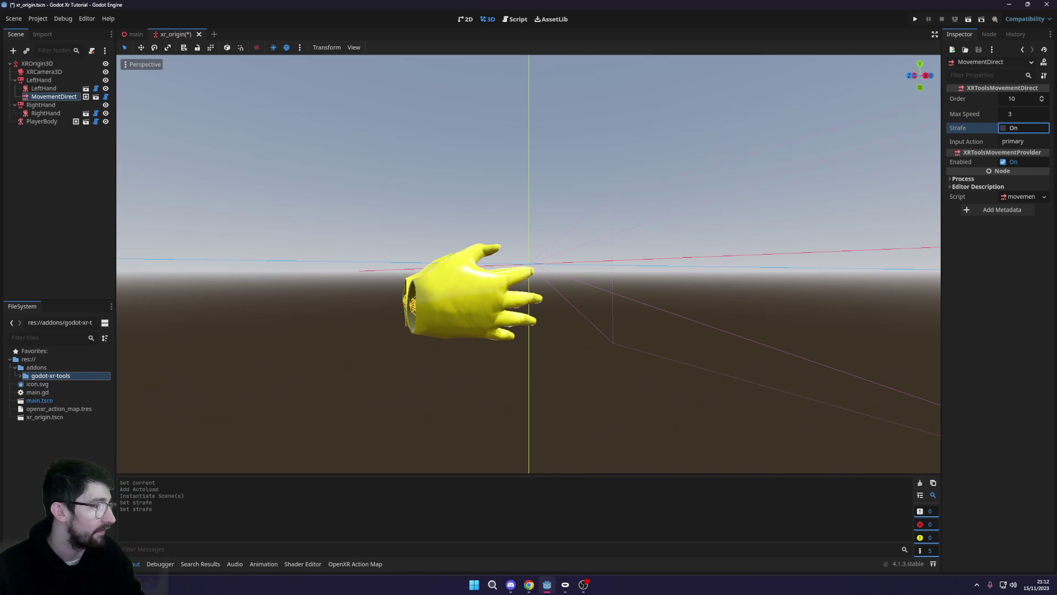
{"action": "left_click", "coordinate": [1003, 129]}
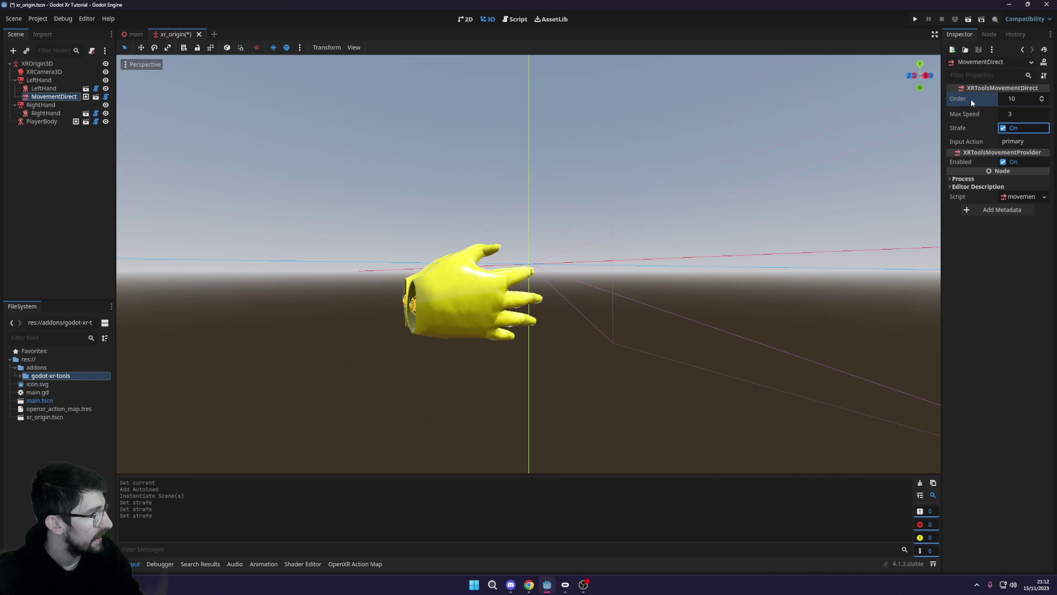
{"action": "left_click", "coordinate": [1017, 98]}
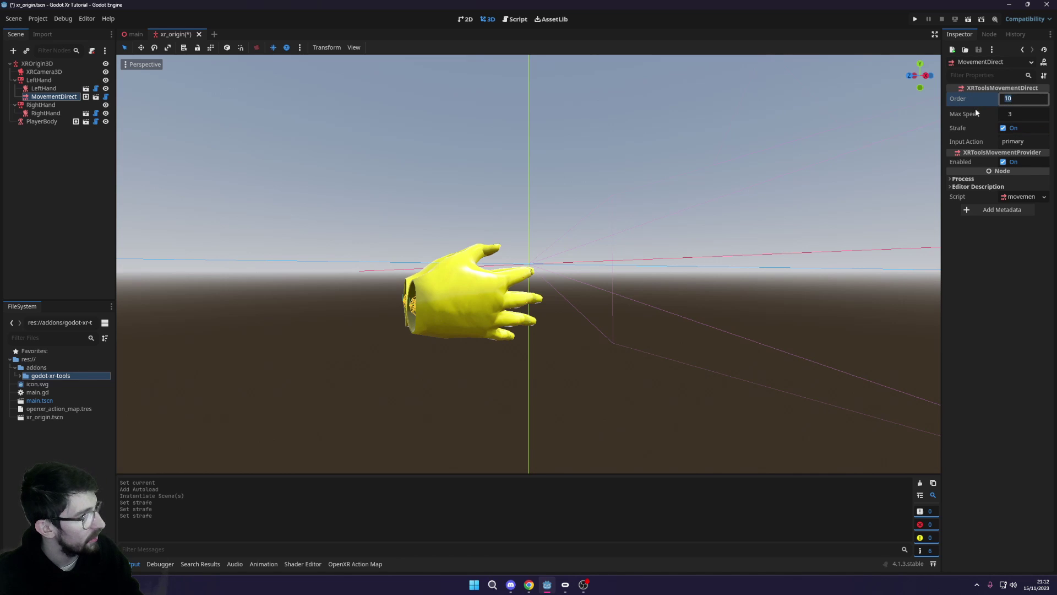
{"action": "left_click", "coordinate": [1001, 99]}
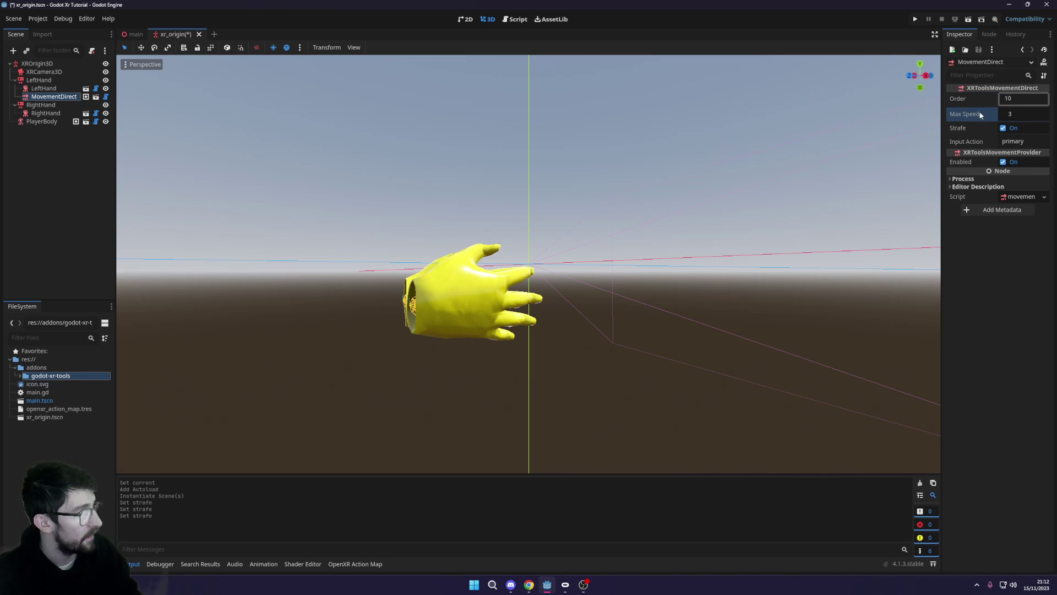
{"action": "left_click", "coordinate": [1015, 142]}
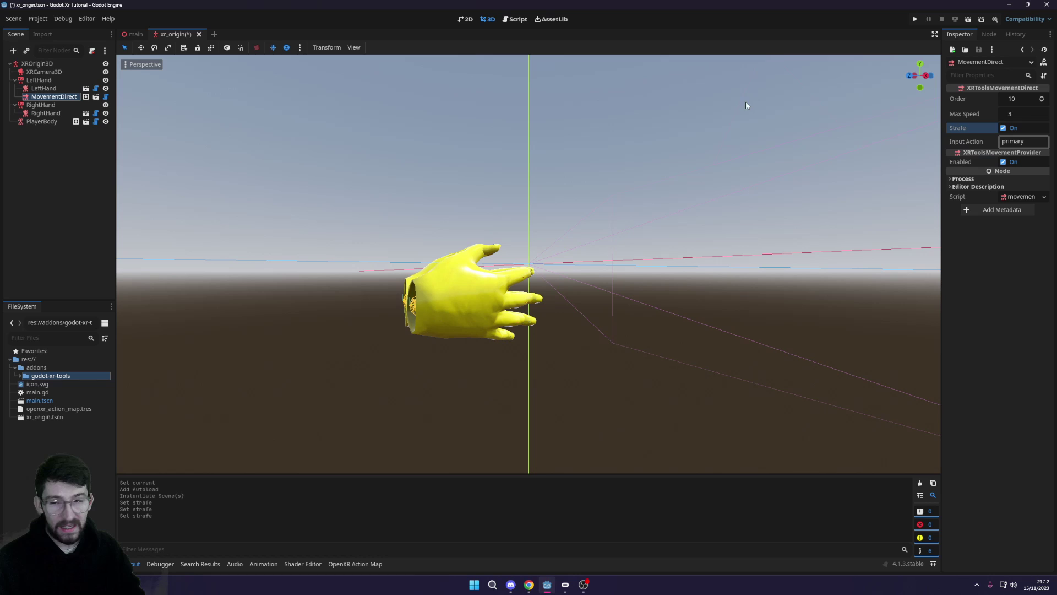
{"action": "key", "text": "ctrl+s"}
- Switch to the main scene and run the project to try direct movement in the headset
{"action": "key", "text": "ctrl+Tab"}
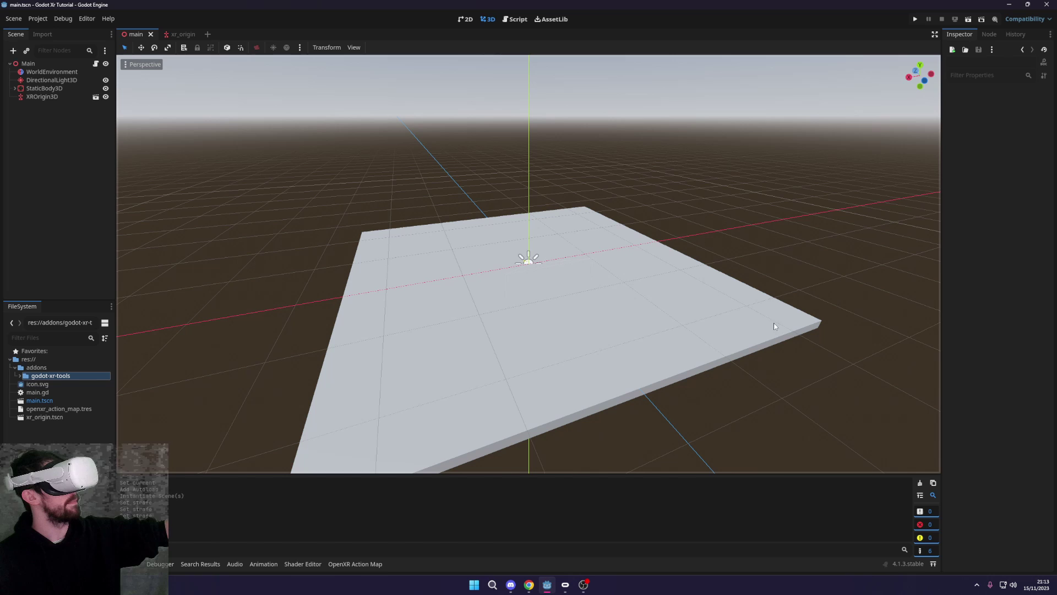
{"action": "left_click", "coordinate": [914, 20]}
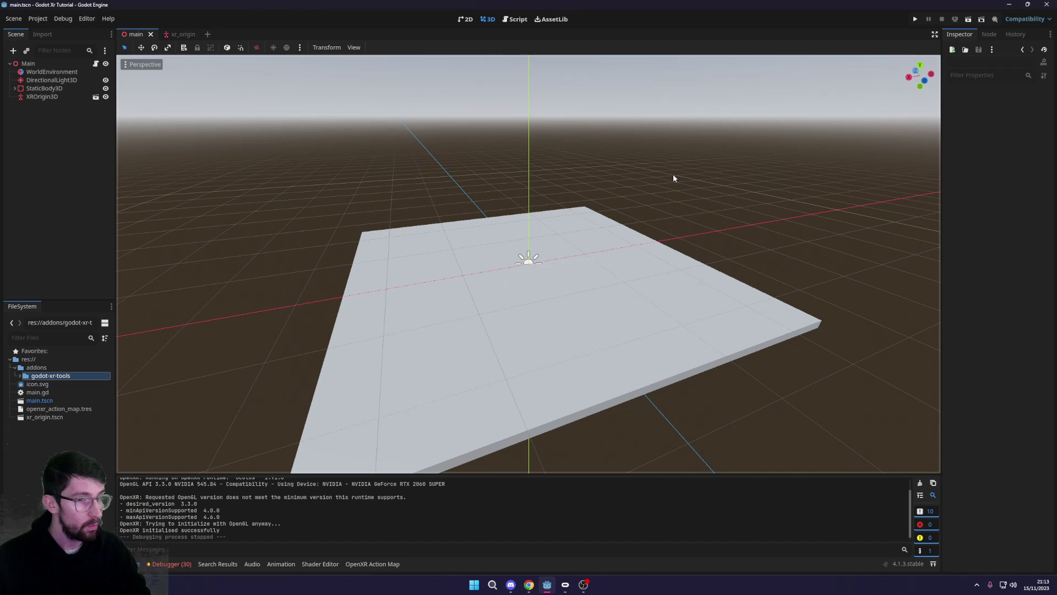
- In the xr_origin scene, add movement_turn.tscn under RightHand, found by searching 'turn'
{"action": "left_click", "coordinate": [180, 34]}
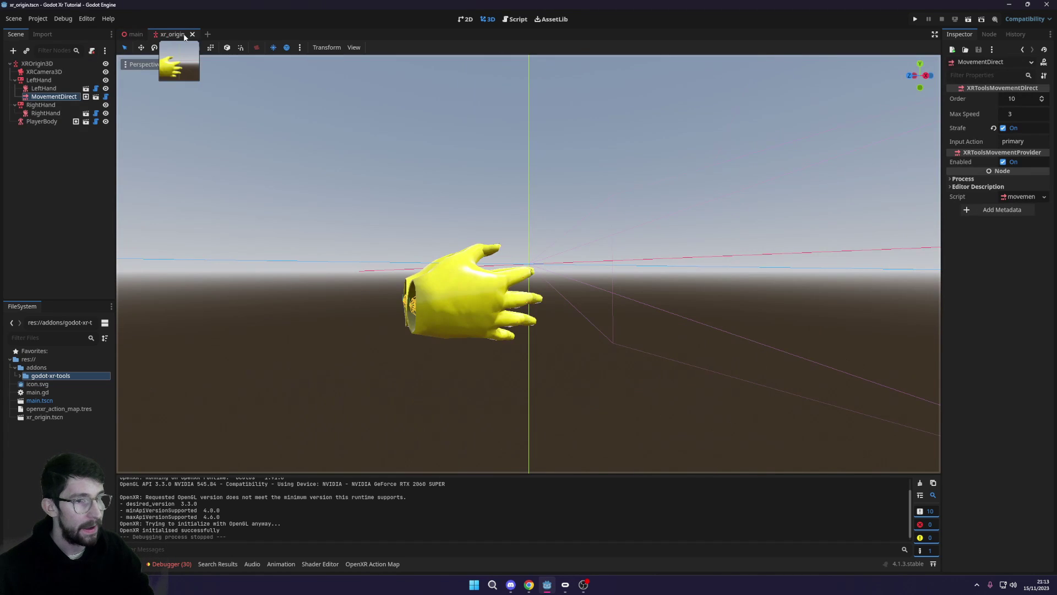
{"action": "left_click", "coordinate": [53, 105]}
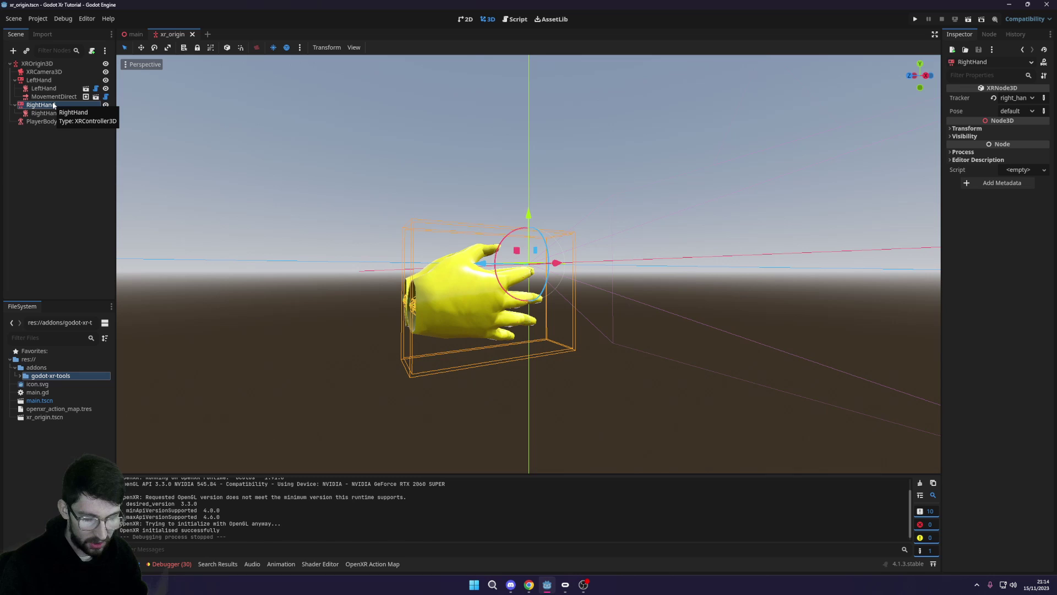
{"action": "key", "text": "ctrl+shift+a"}
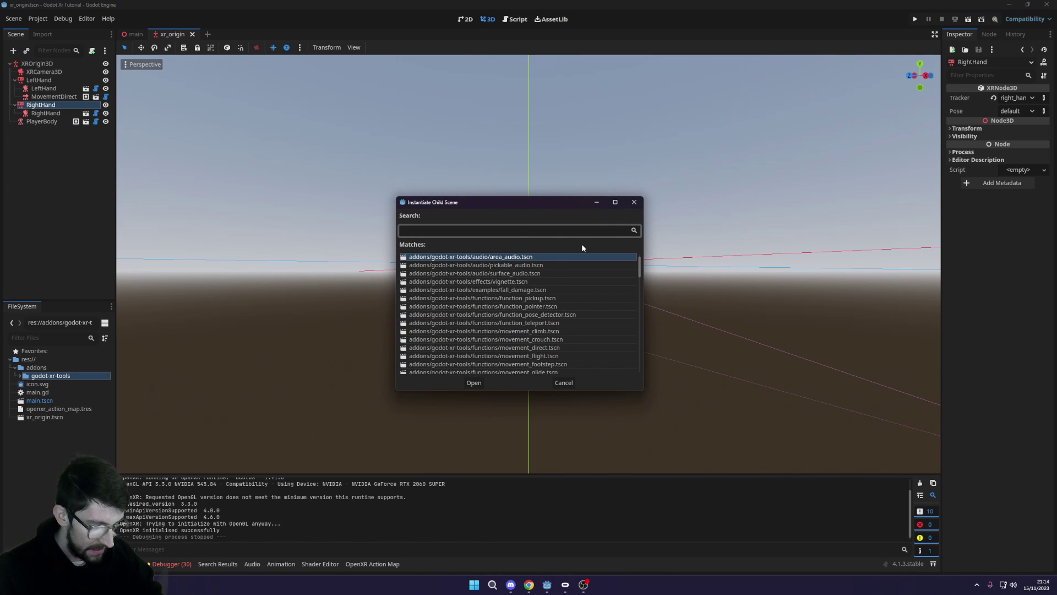
{"action": "type", "text": "turn"}
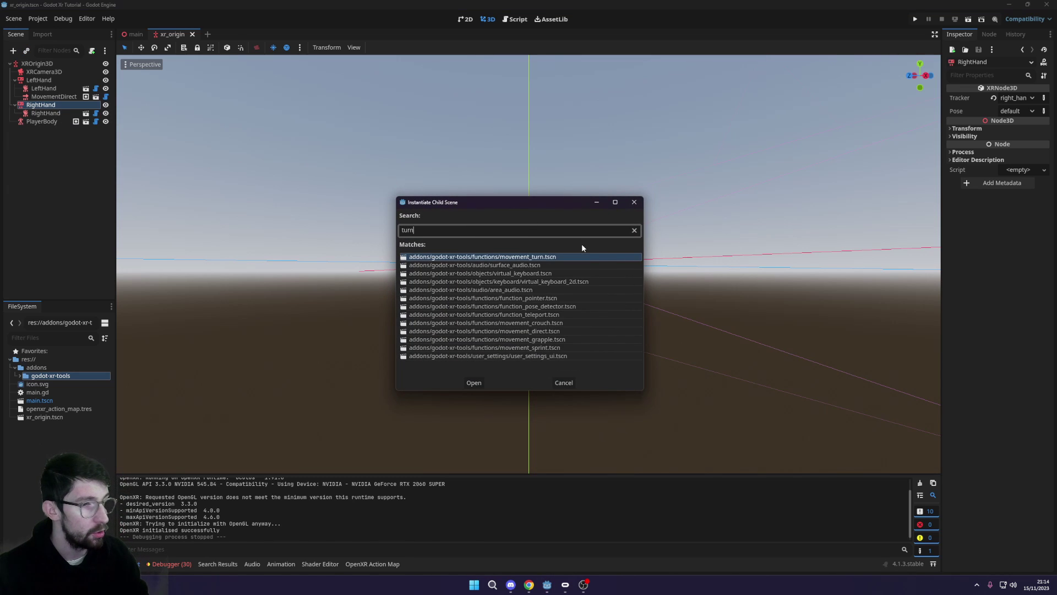
{"action": "double_click", "coordinate": [504, 257]}
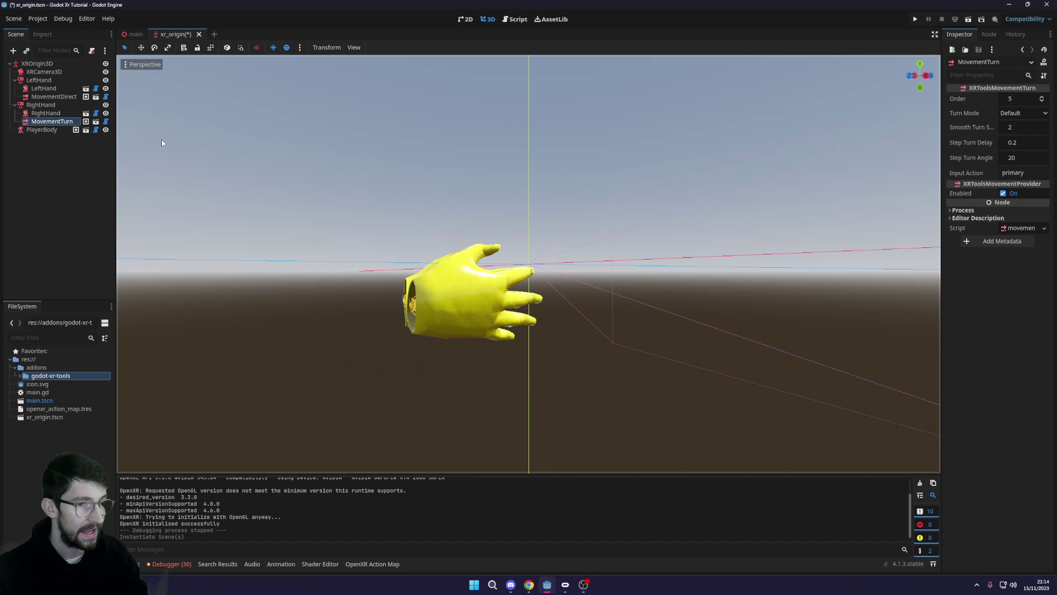
- Set the MovementTurn's Turn Mode to Snap
{"action": "left_click", "coordinate": [1007, 112]}
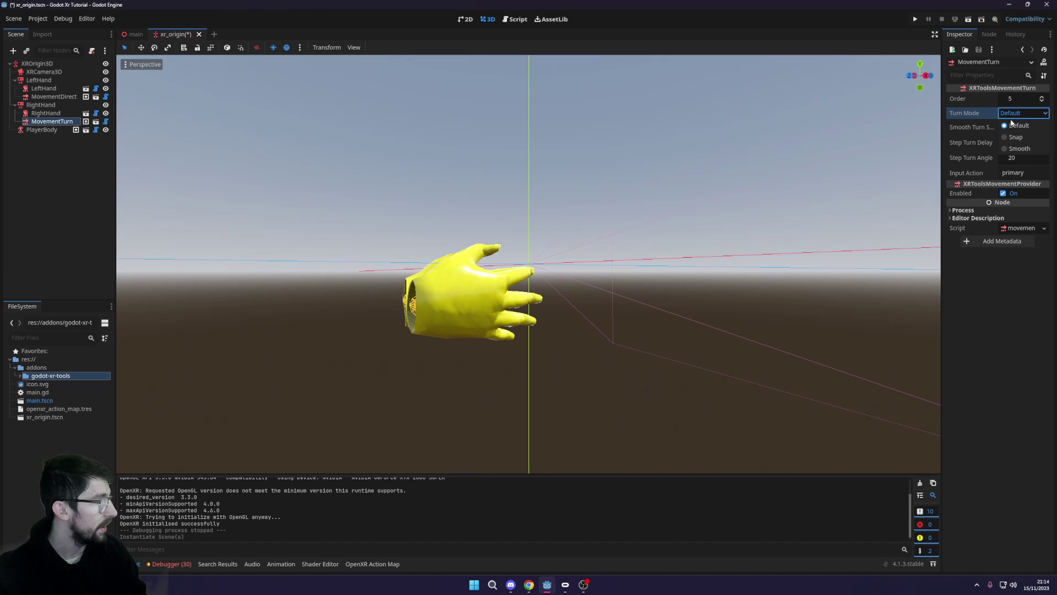
{"action": "left_click", "coordinate": [1017, 137]}
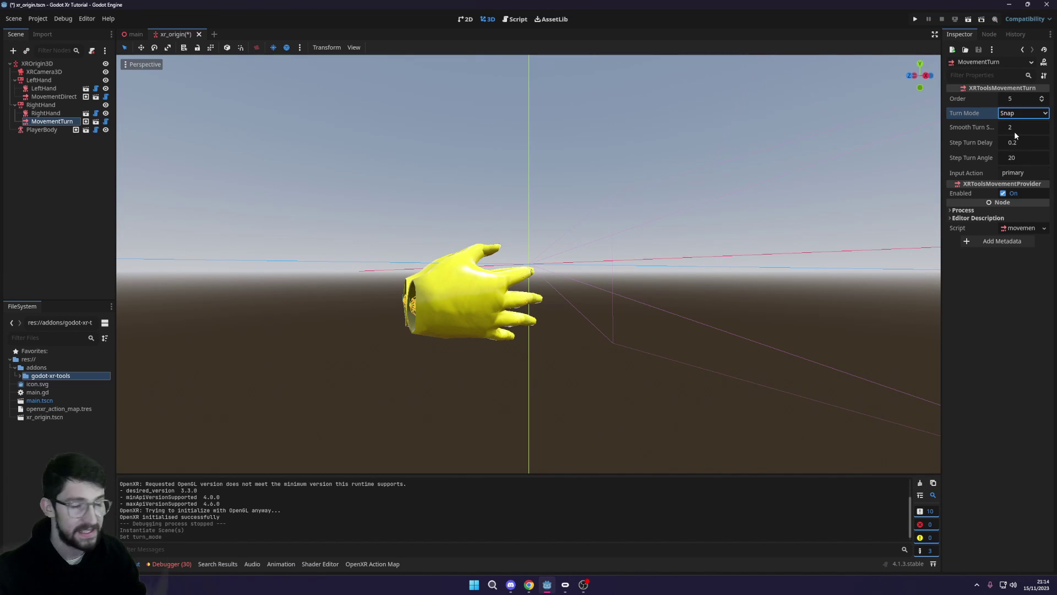
{"action": "left_click", "coordinate": [1013, 117]}
{"action": "left_click", "coordinate": [1012, 147]}
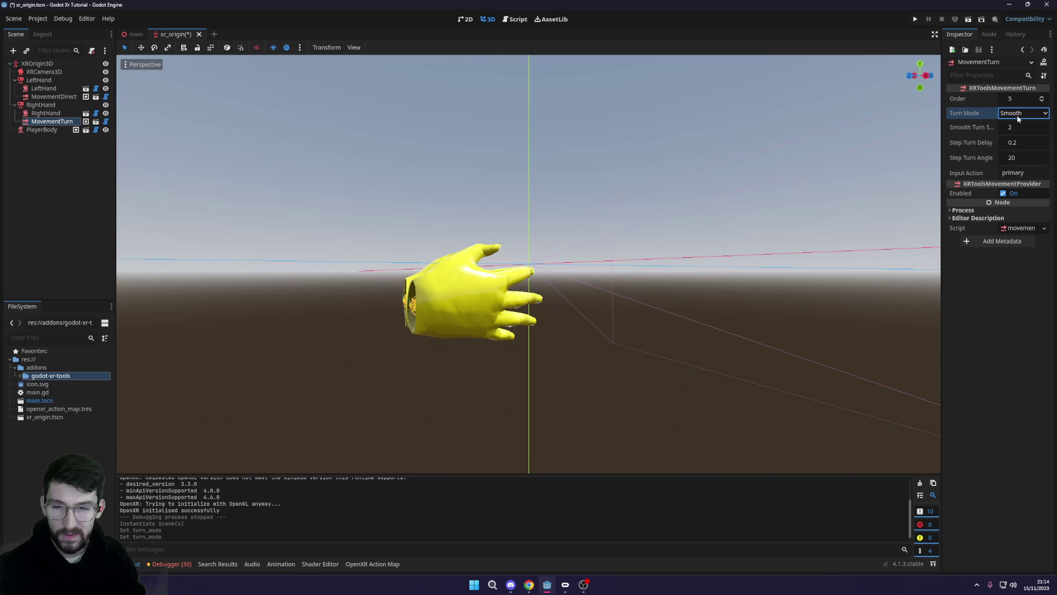
{"action": "left_click", "coordinate": [1017, 119]}
{"action": "left_click", "coordinate": [1017, 137]}
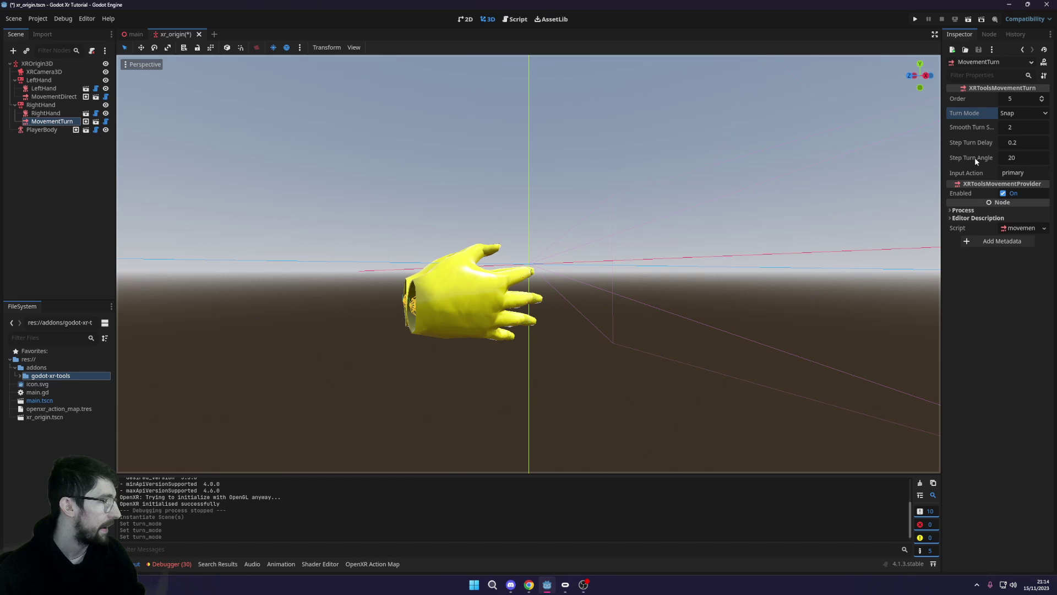
- Set Step Turn Angle to 45 and save the xr_origin scene
{"action": "left_click", "coordinate": [1019, 157]}
{"action": "type", "text": "30"}
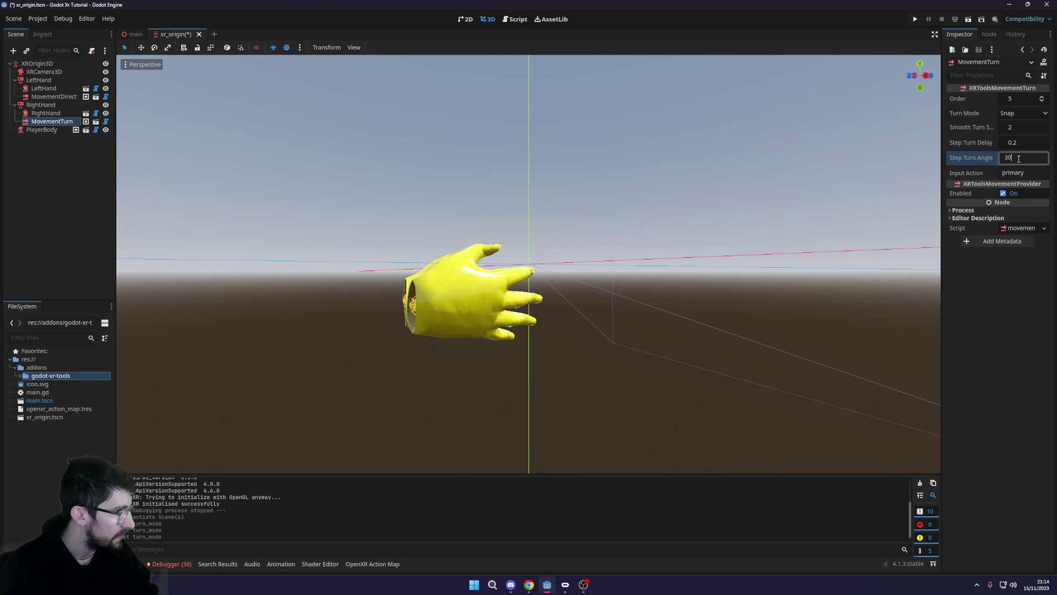
{"action": "key", "text": "Return"}
{"action": "type", "text": "35"}
{"action": "key", "text": "Return"}
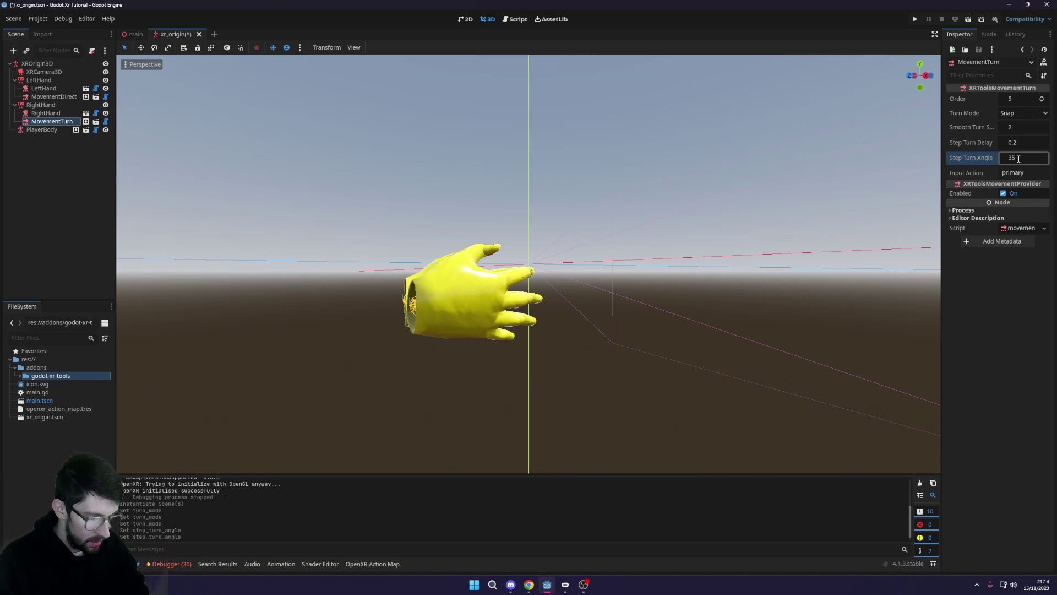
{"action": "type", "text": "45"}
{"action": "key", "text": "Return"}
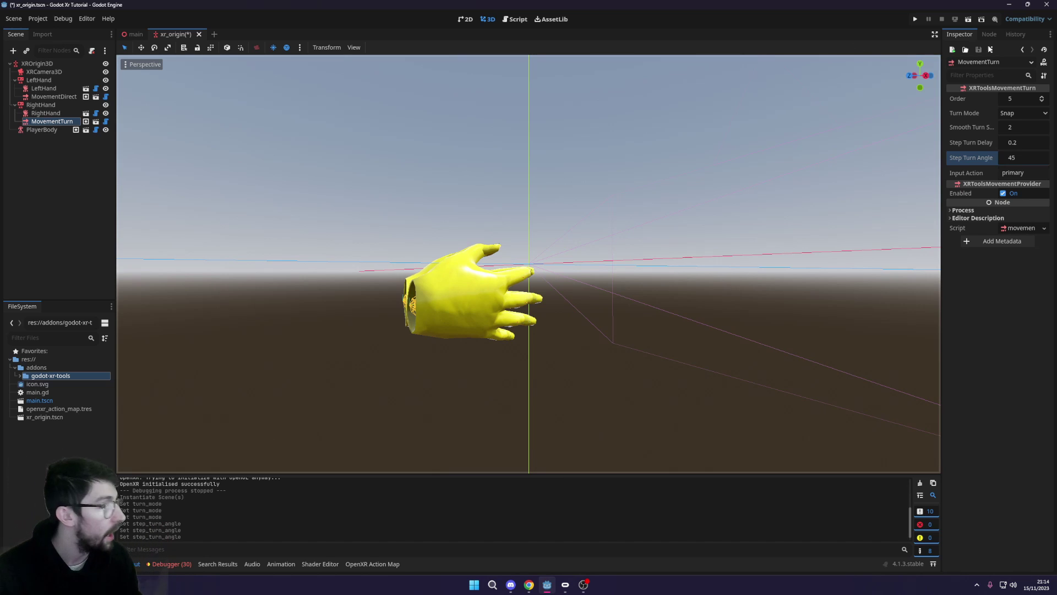
{"action": "left_click", "coordinate": [994, 146]}
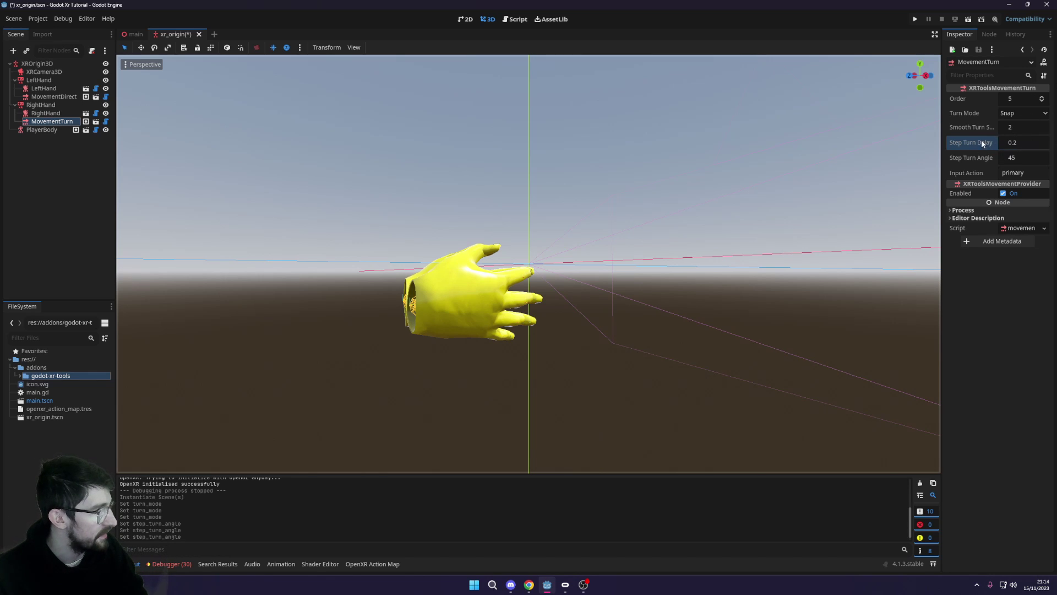
{"action": "key", "text": "ctrl+s"}
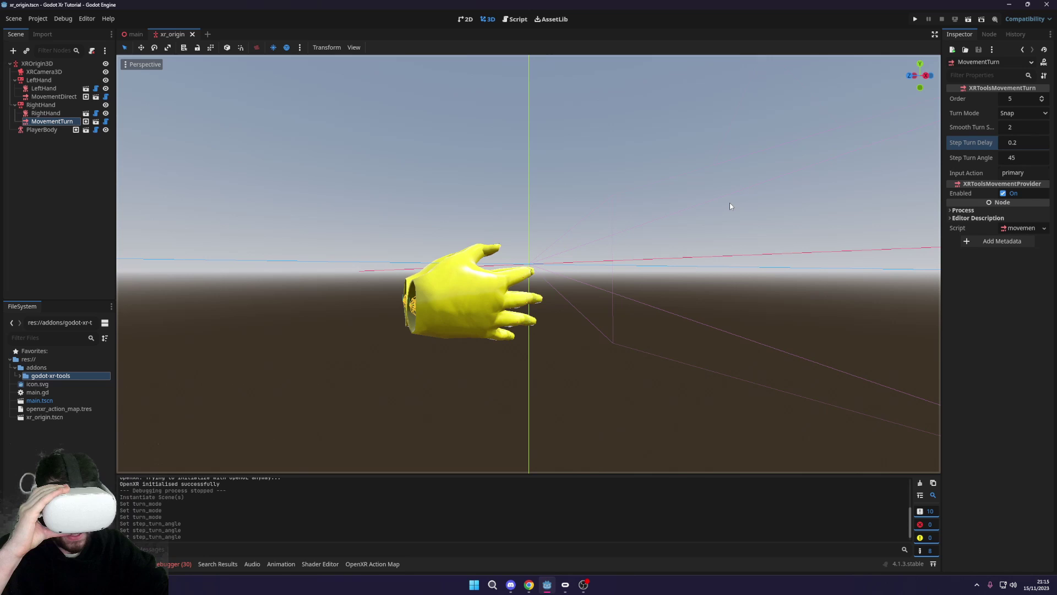
{"action": "key", "text": "F5"}
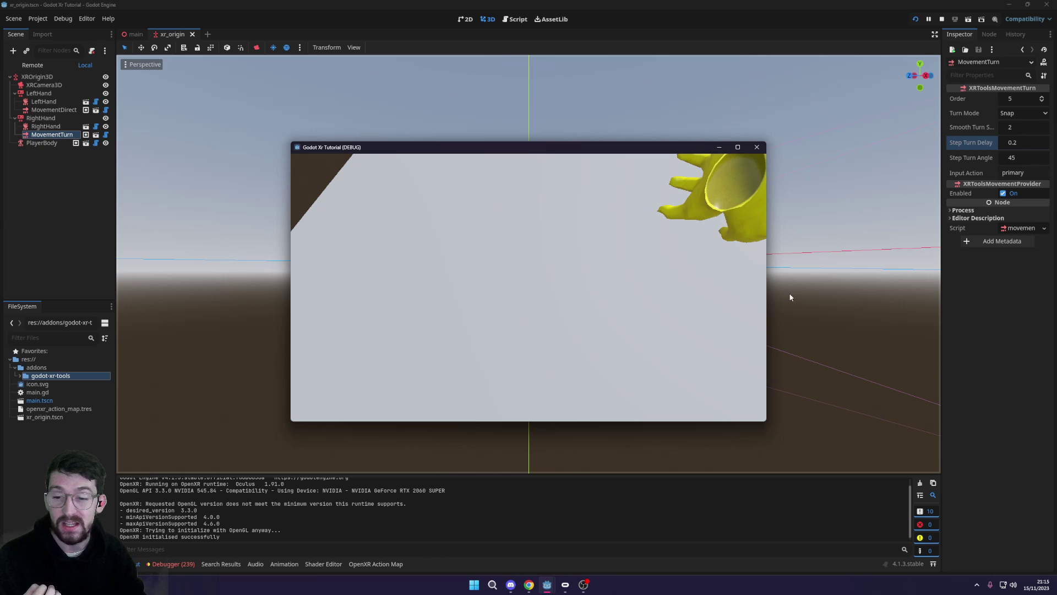
- Stop the running game and select the RightHand node in the Scene tree
{"action": "left_click", "coordinate": [757, 147]}
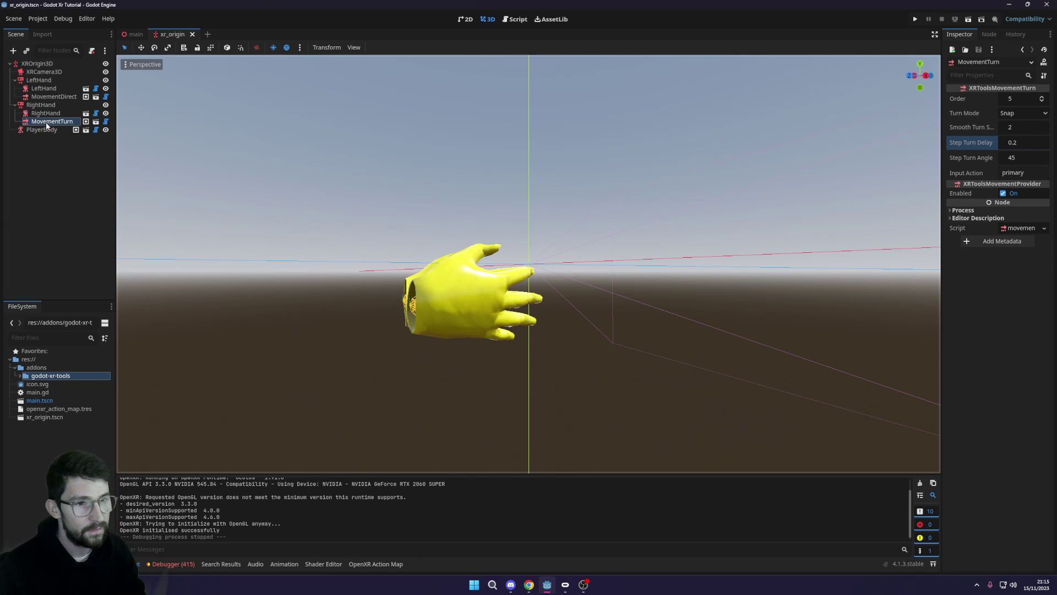
{"action": "left_click", "coordinate": [20, 376]}
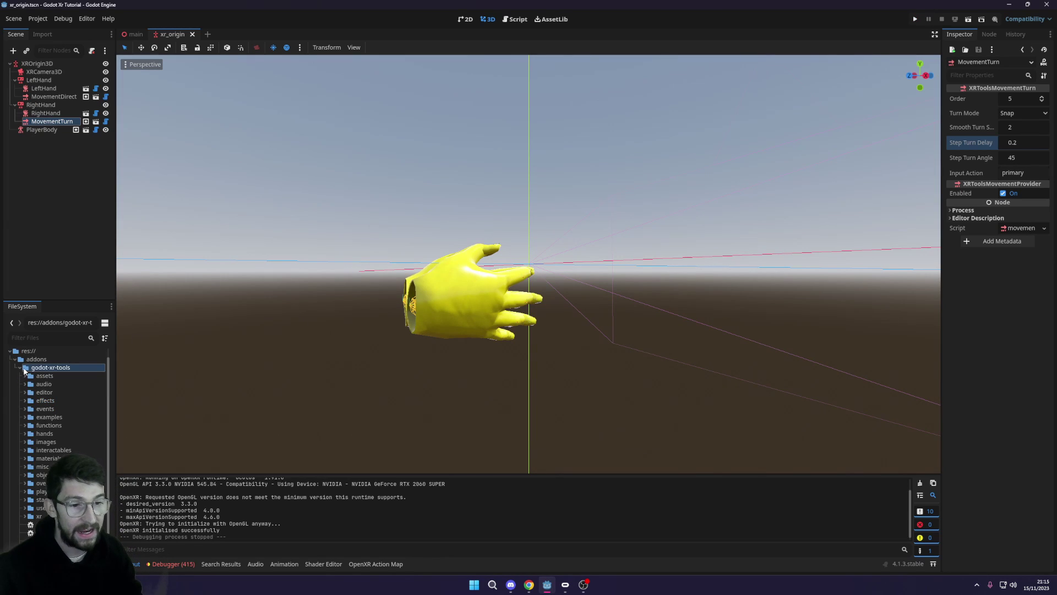
{"action": "left_click", "coordinate": [20, 375]}
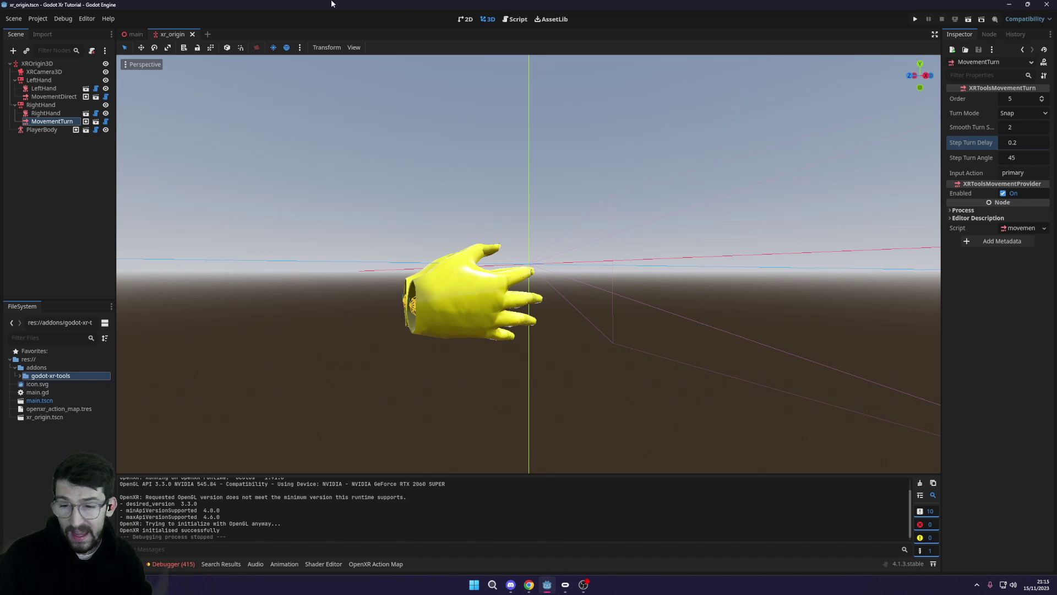
{"action": "left_click", "coordinate": [40, 105]}
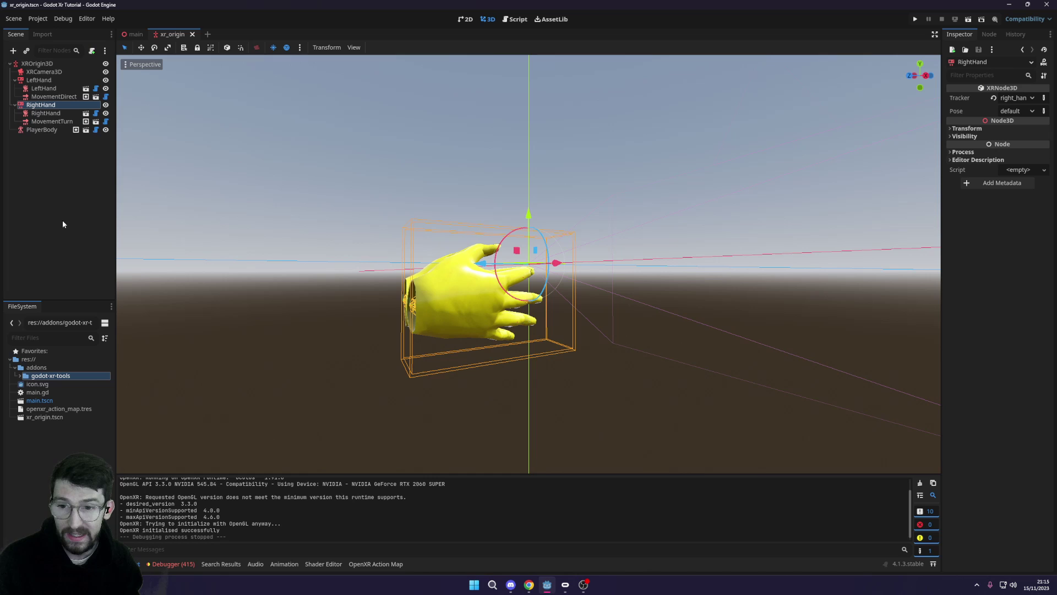
- Open the child scene picker and browse the 'movement' matches, from movement_turn to movement_physical_jump
{"action": "key", "text": "ctrl+shift+a"}
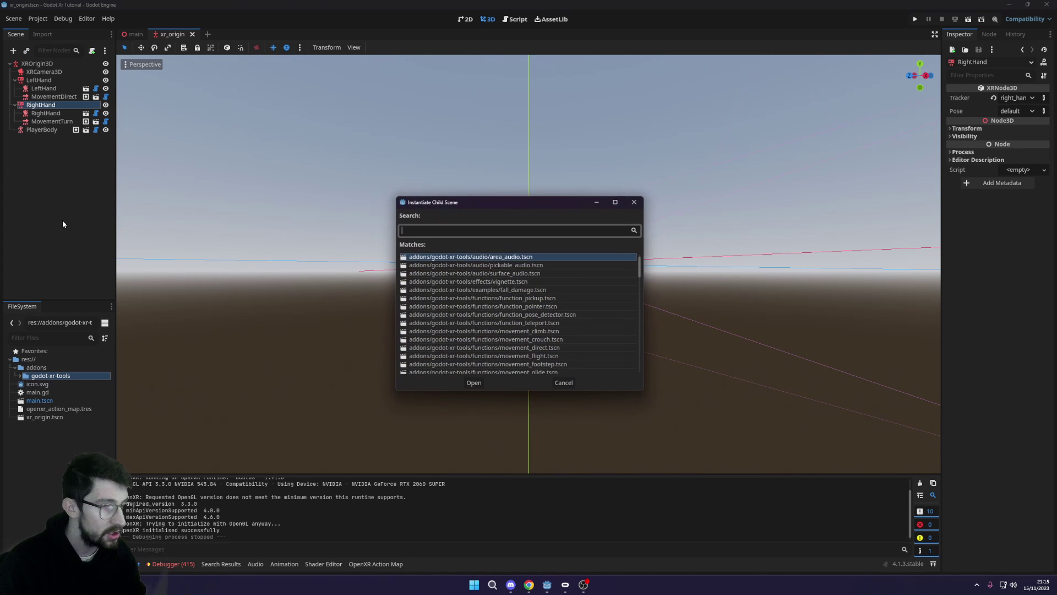
{"action": "type", "text": "movement"}
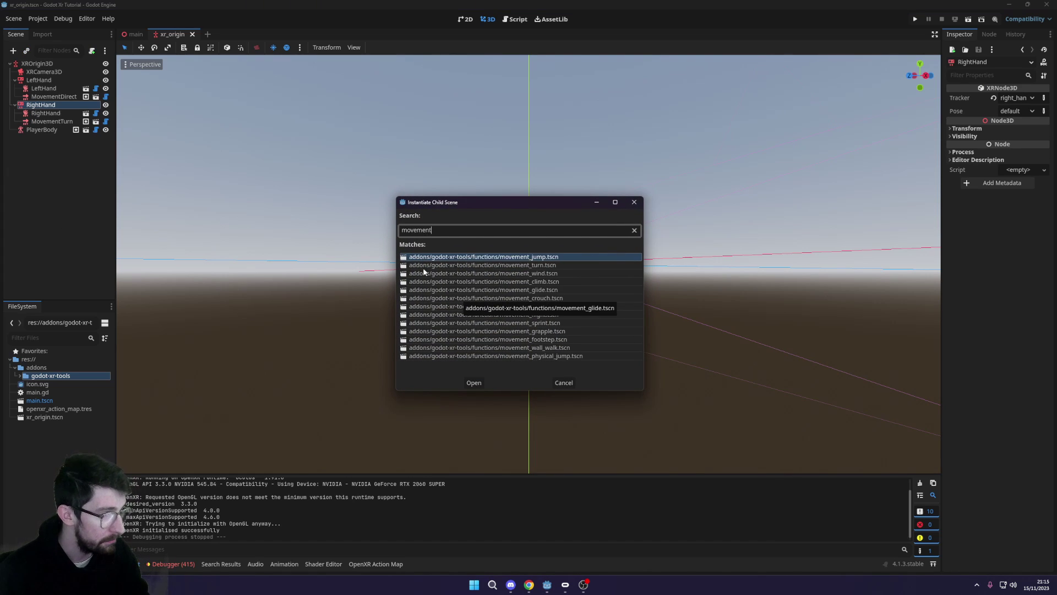
{"action": "left_click", "coordinate": [505, 265]}
{"action": "left_click", "coordinate": [532, 282]}
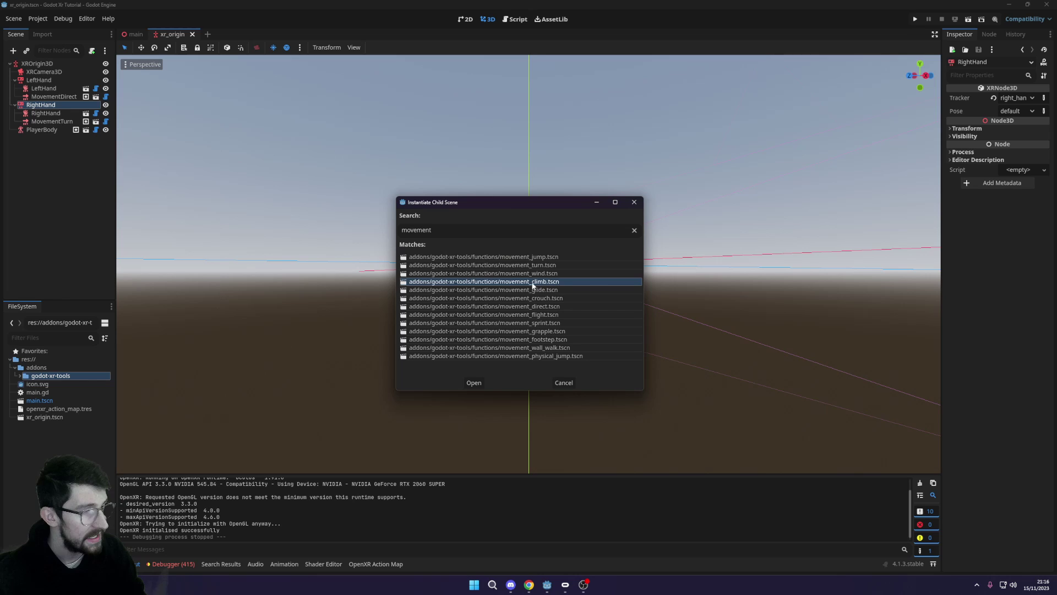
{"action": "left_click", "coordinate": [518, 290]}
{"action": "left_click", "coordinate": [536, 298]}
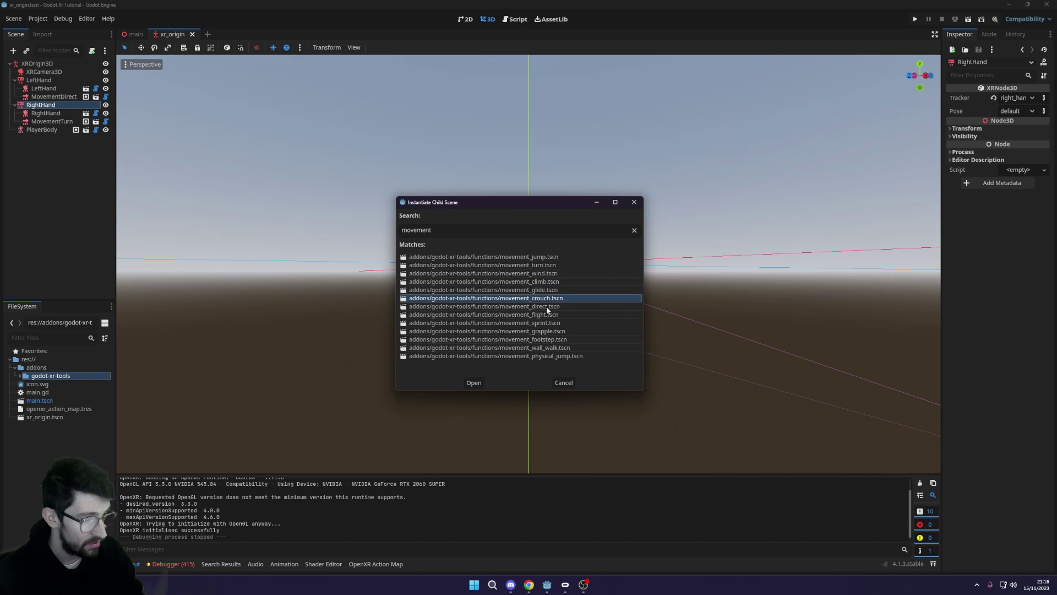
{"action": "left_click", "coordinate": [553, 315]}
{"action": "left_click", "coordinate": [567, 323]}
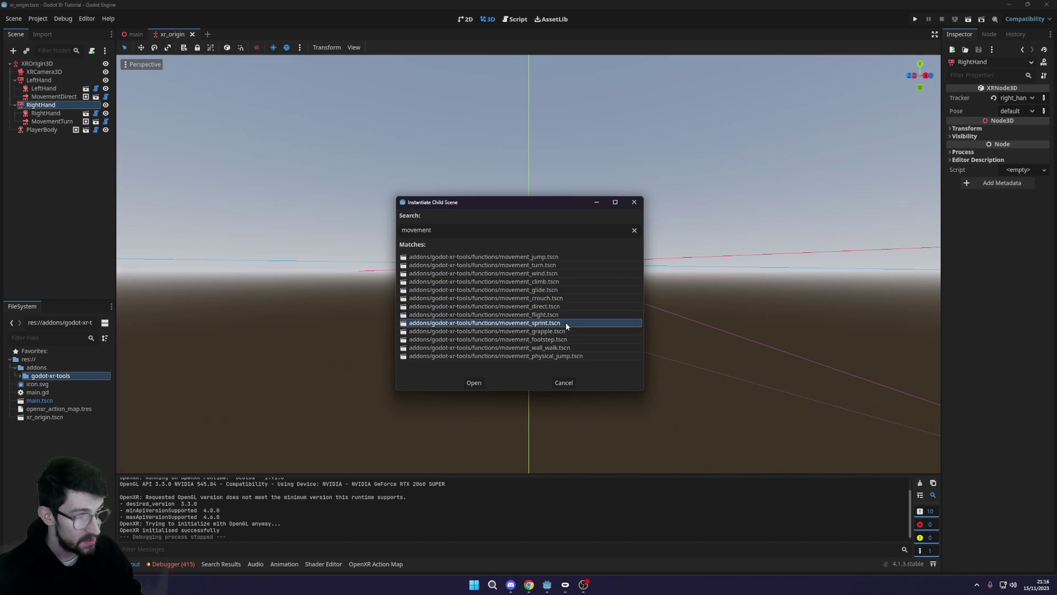
{"action": "left_click", "coordinate": [555, 332]}
{"action": "left_click", "coordinate": [565, 348]}
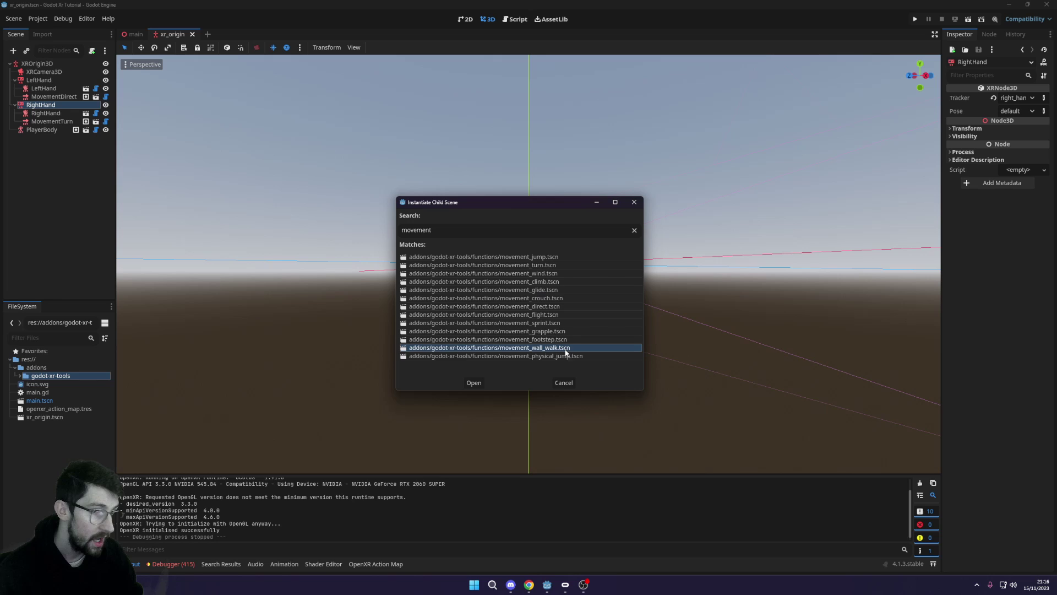
{"action": "left_click", "coordinate": [564, 357]}
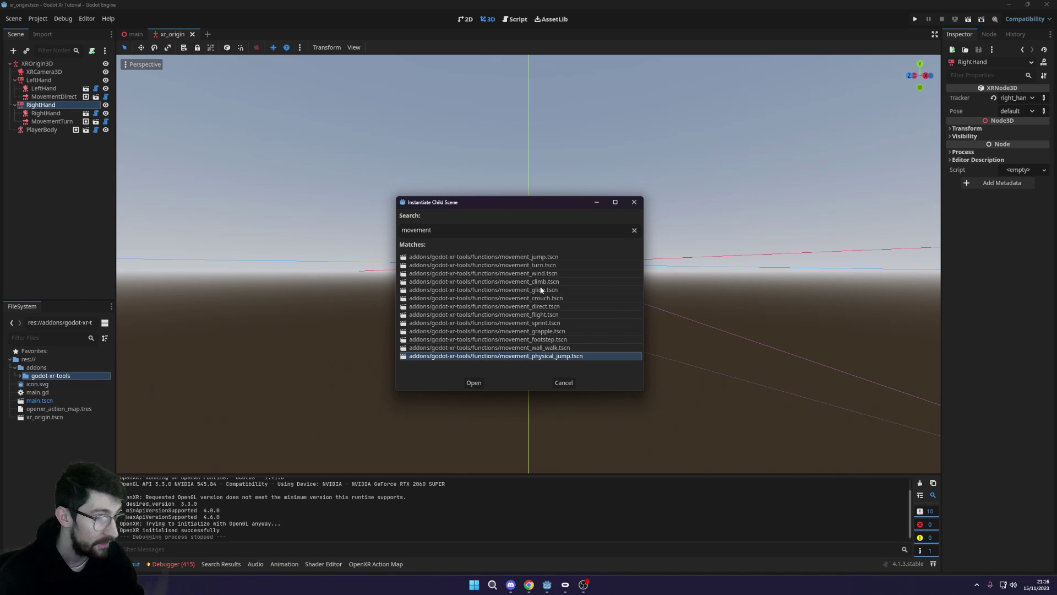
{"action": "left_click", "coordinate": [543, 265]}
- Browse the 'functions' matches (teleport, pose_detector, pickup, pointer), then clear the search
{"action": "left_click", "coordinate": [514, 256]}
{"action": "double_click", "coordinate": [495, 230]}
{"action": "type", "text": "f"}
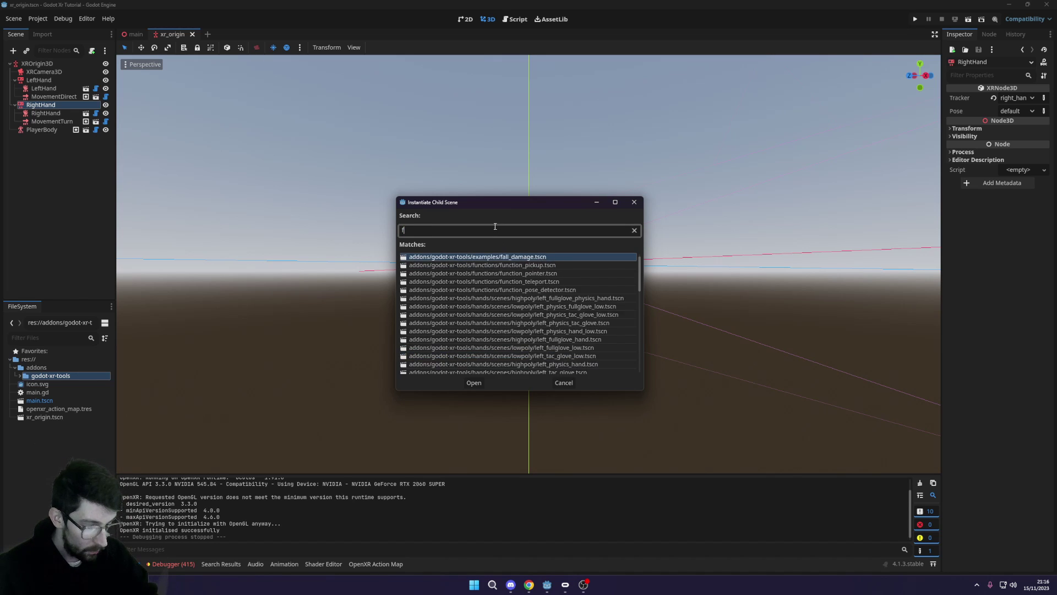
{"action": "type", "text": "unctions"}
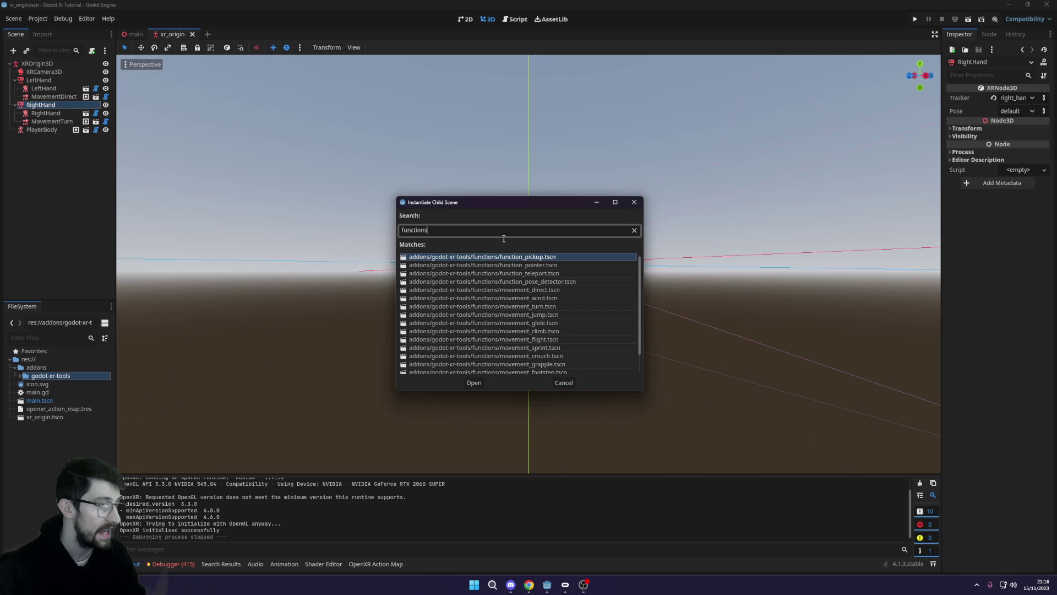
{"action": "left_click", "coordinate": [537, 273]}
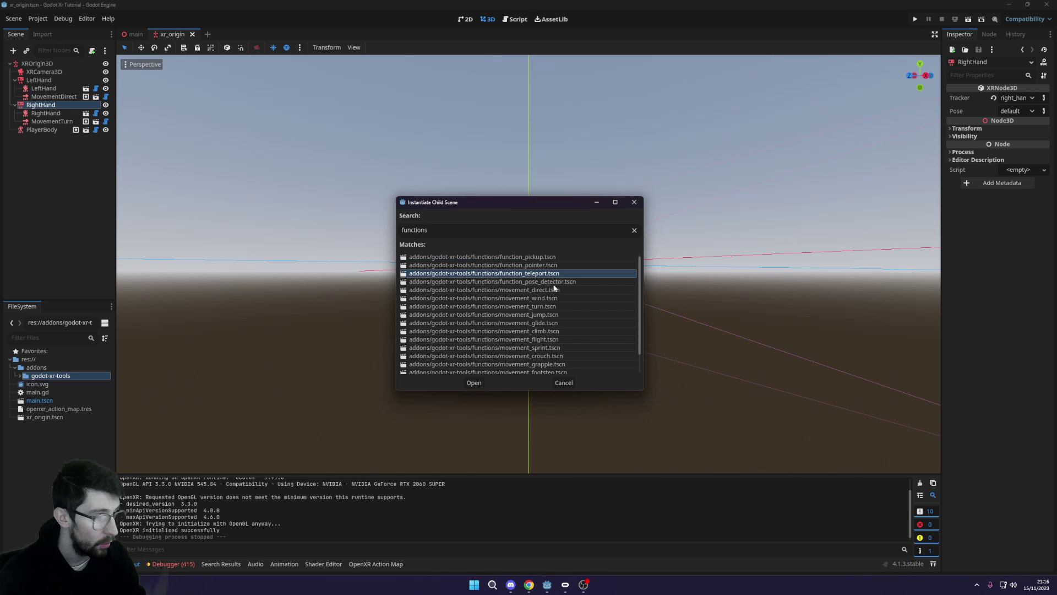
{"action": "left_click", "coordinate": [554, 283]}
{"action": "left_click", "coordinate": [545, 258]}
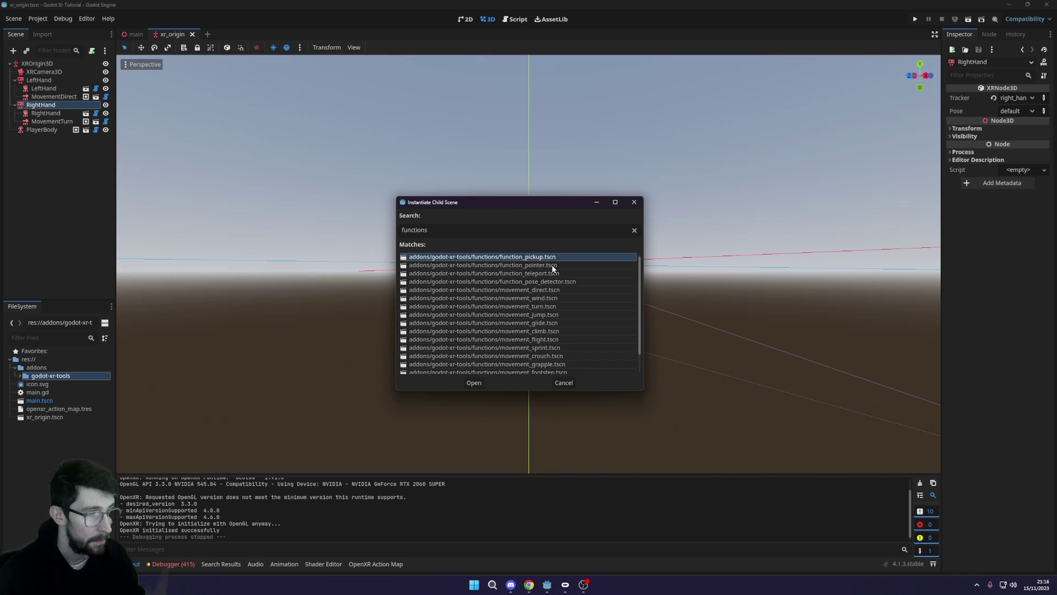
{"action": "left_click", "coordinate": [555, 266]}
{"action": "scroll", "coordinate": [560, 354], "scroll_direction": "down", "scroll_amount": 1}
{"action": "scroll", "coordinate": [576, 344], "scroll_direction": "up", "scroll_amount": 1}
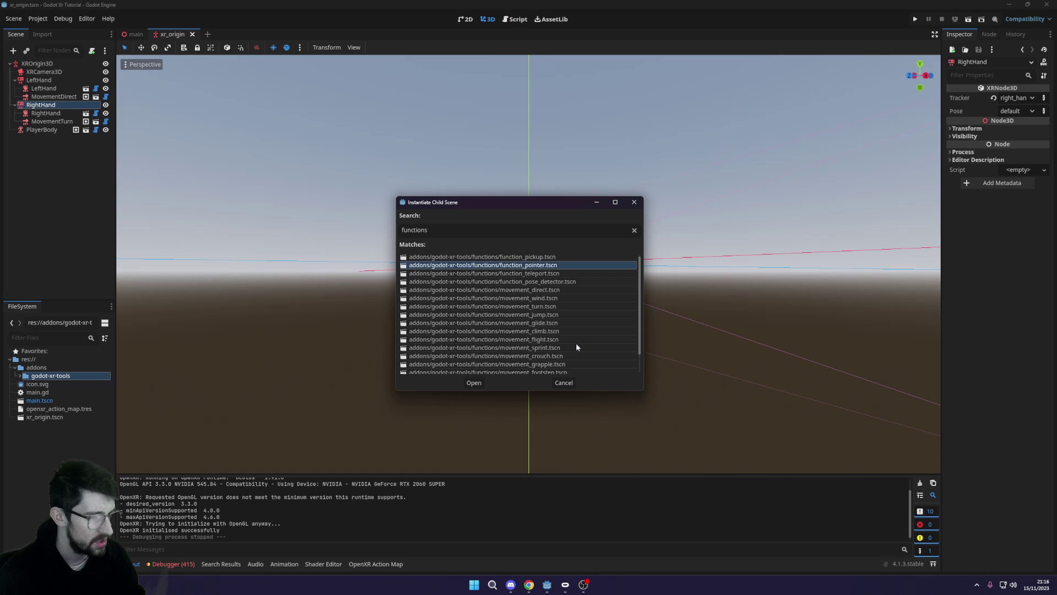
{"action": "left_click", "coordinate": [463, 238]}
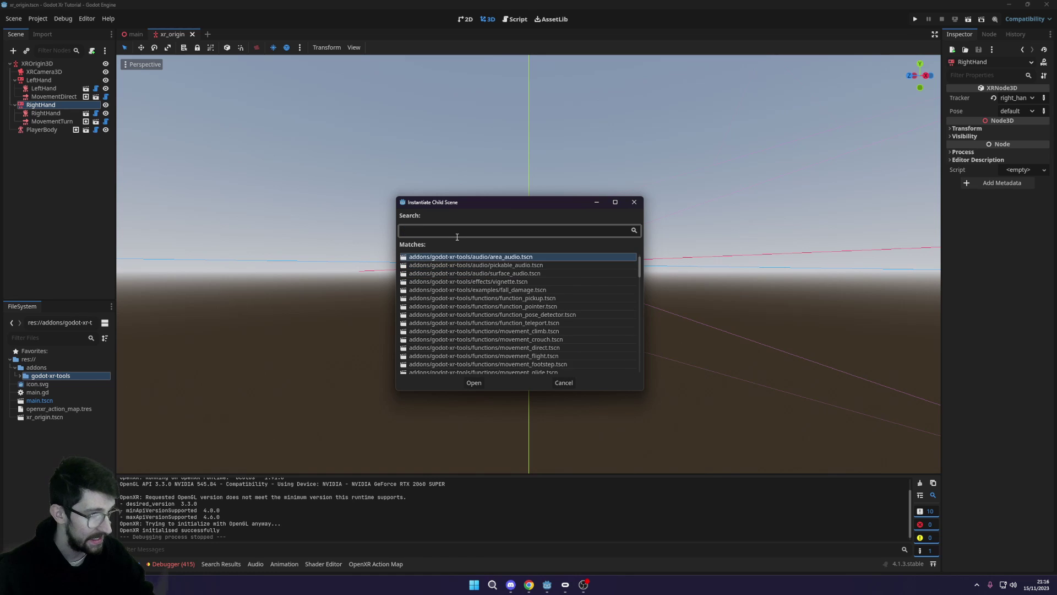
- Dismiss the Instantiate Child Scene picker without adding any scene to RightHand
{"action": "key", "text": "Return"}
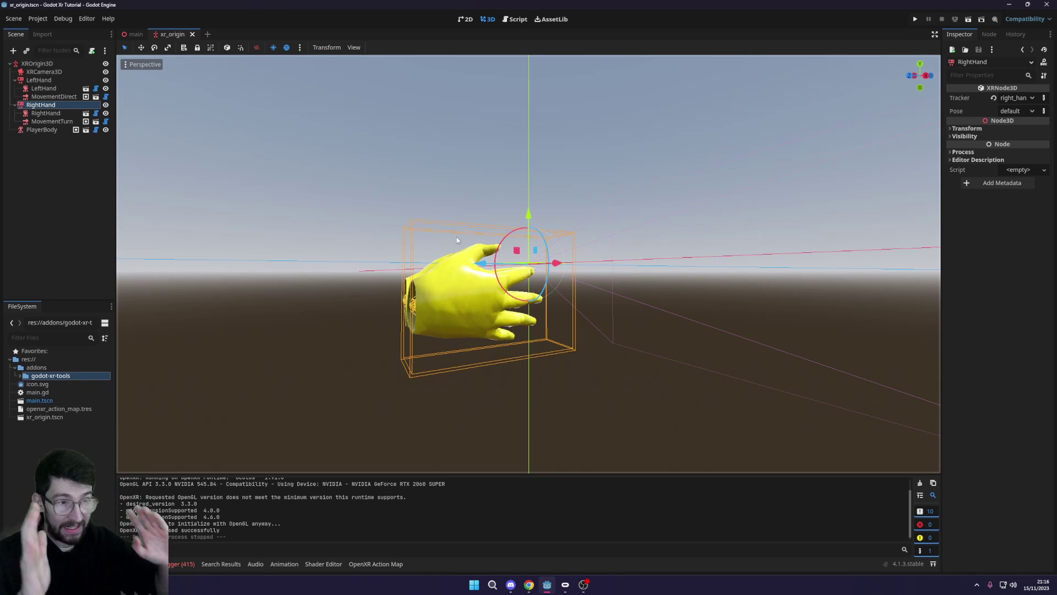